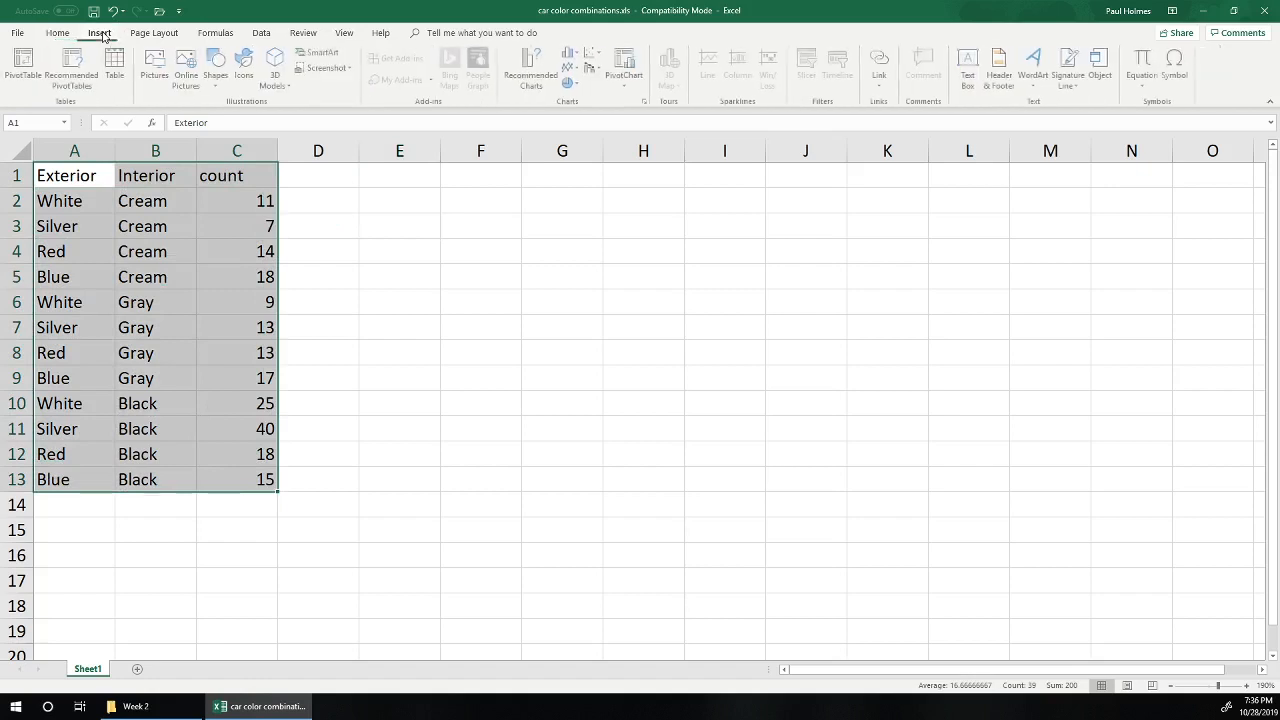
Create a recommended PivotTable summarizing the sum of count by Interior from the car color data.
click(84, 66)
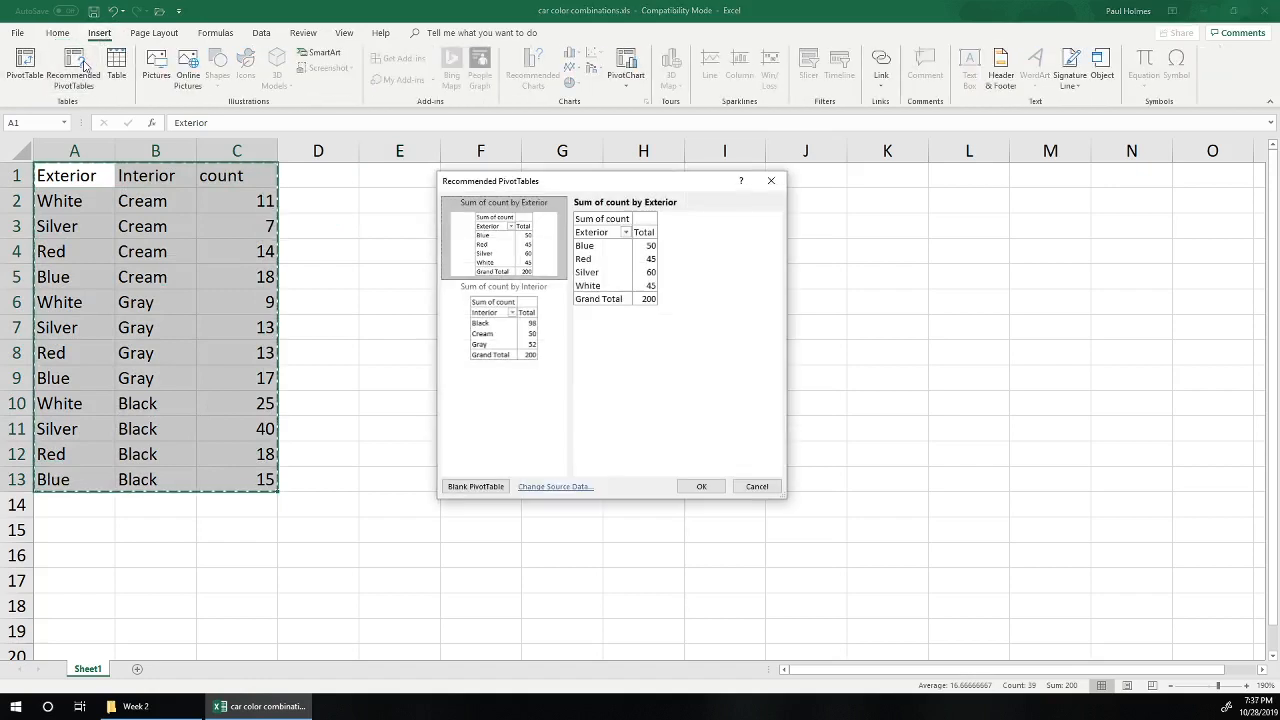
click(500, 337)
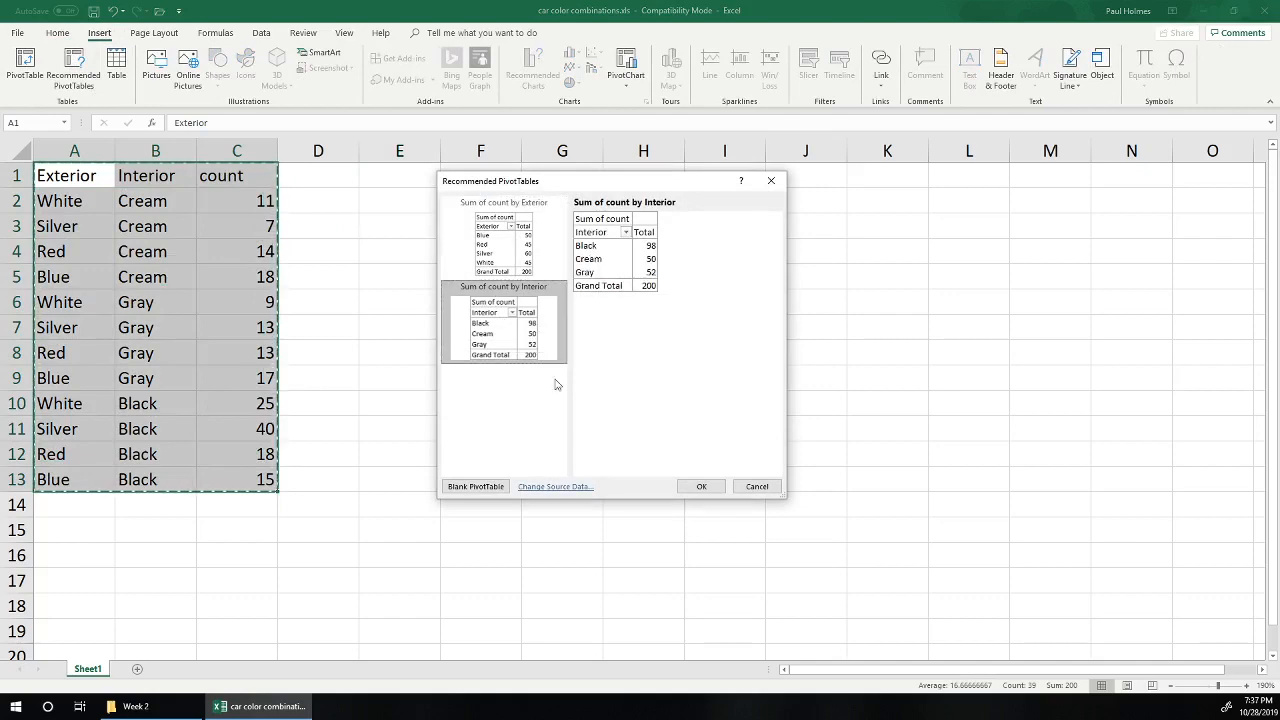
click(702, 488)
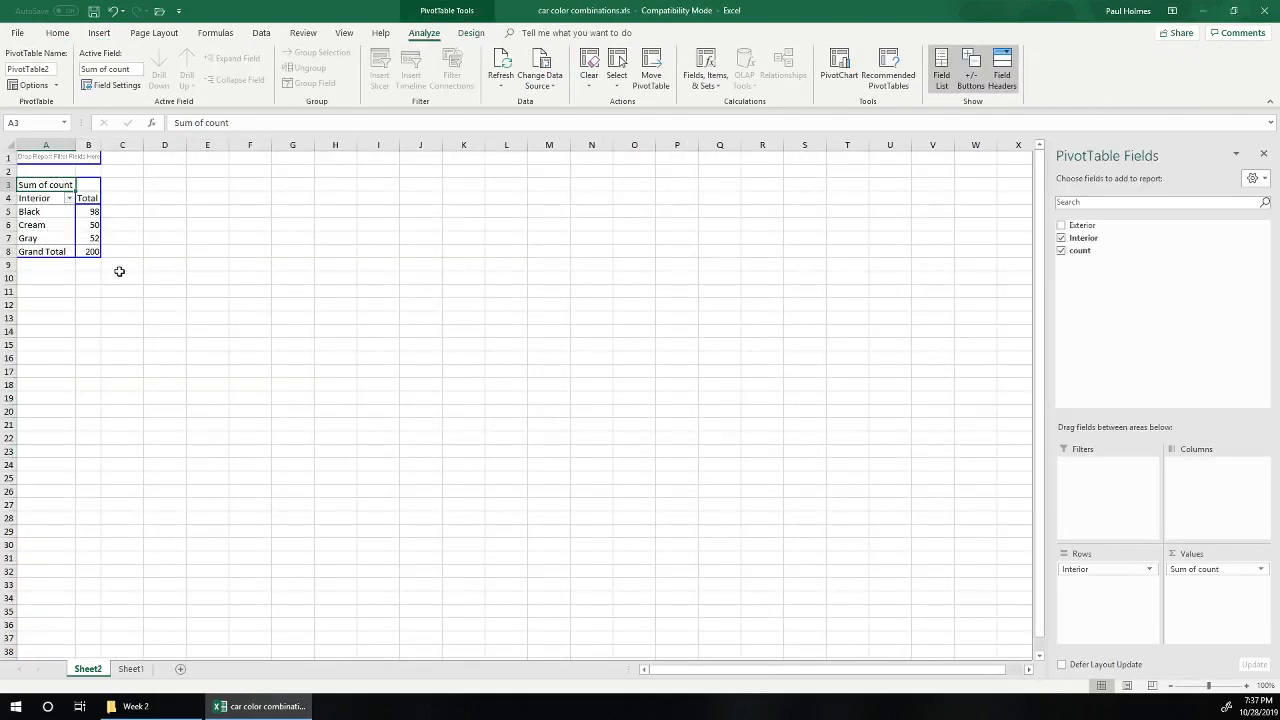
scroll(152, 319, up, 6)
click(312, 350)
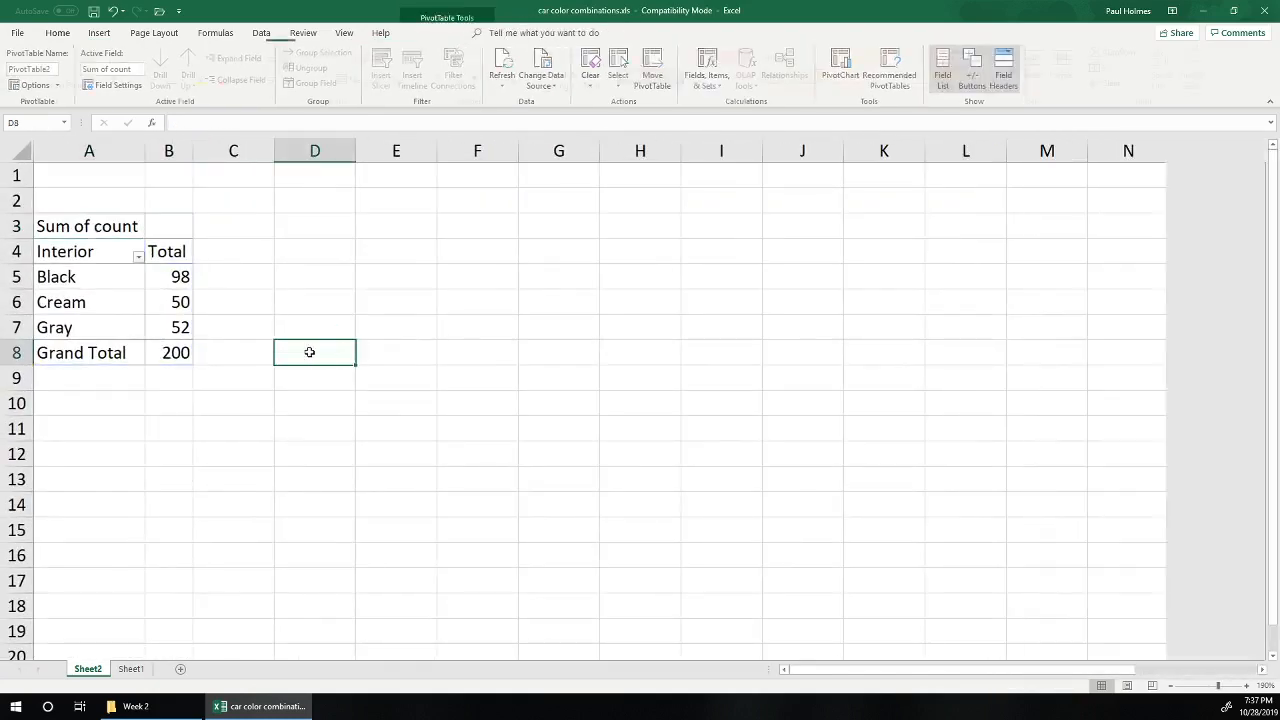
Copy the PivotTable range A4:B8 and paste it as values starting at A10.
drag(169, 352, 75, 252)
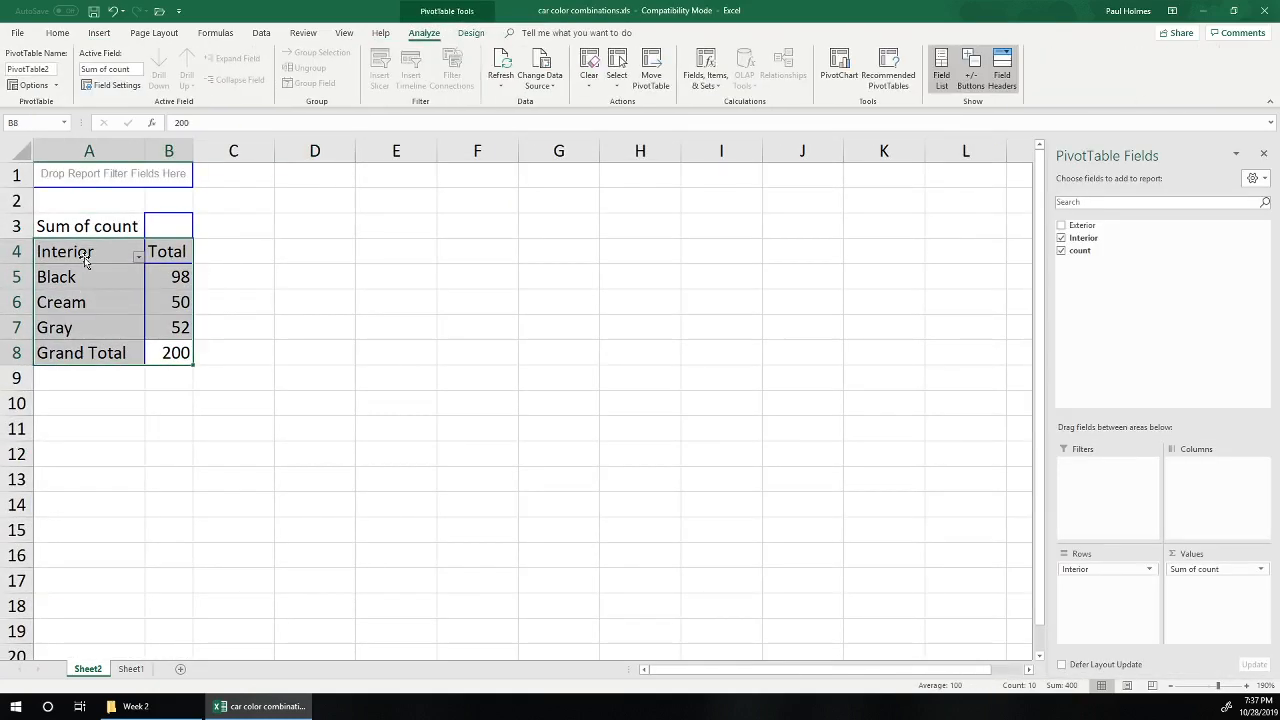
key(ctrl+c)
click(86, 401)
right_click(87, 403)
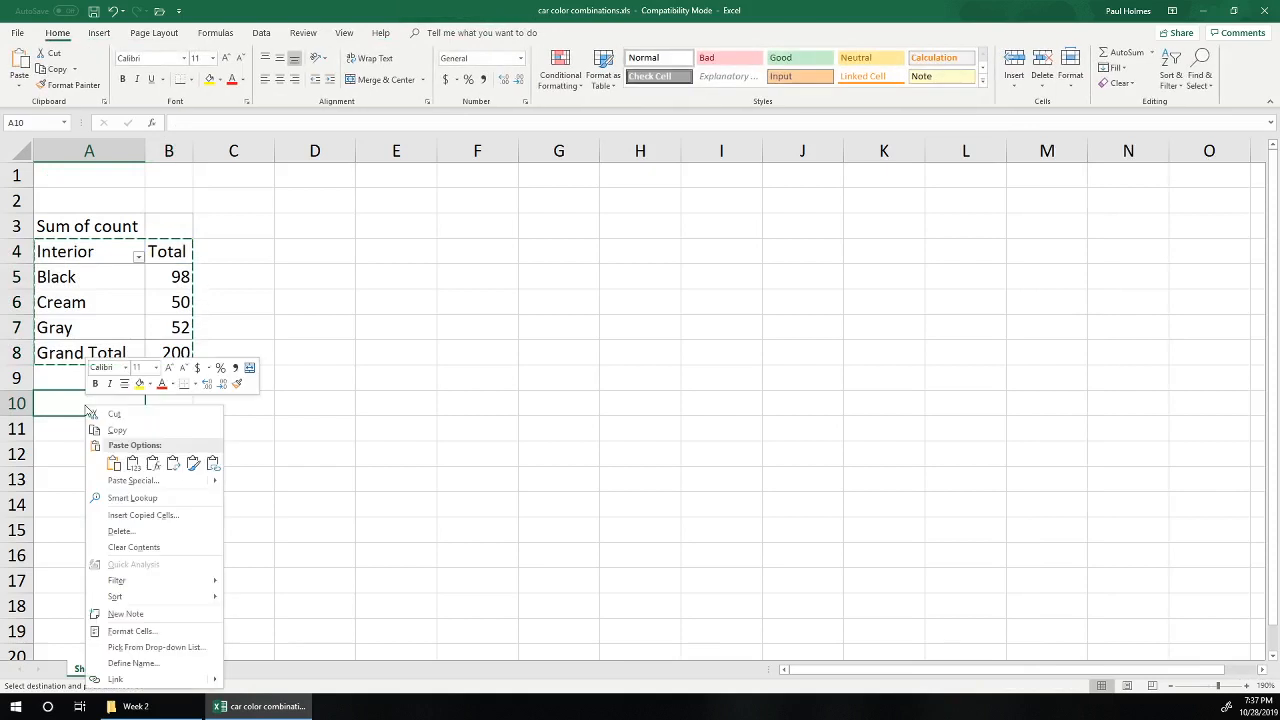
click(133, 462)
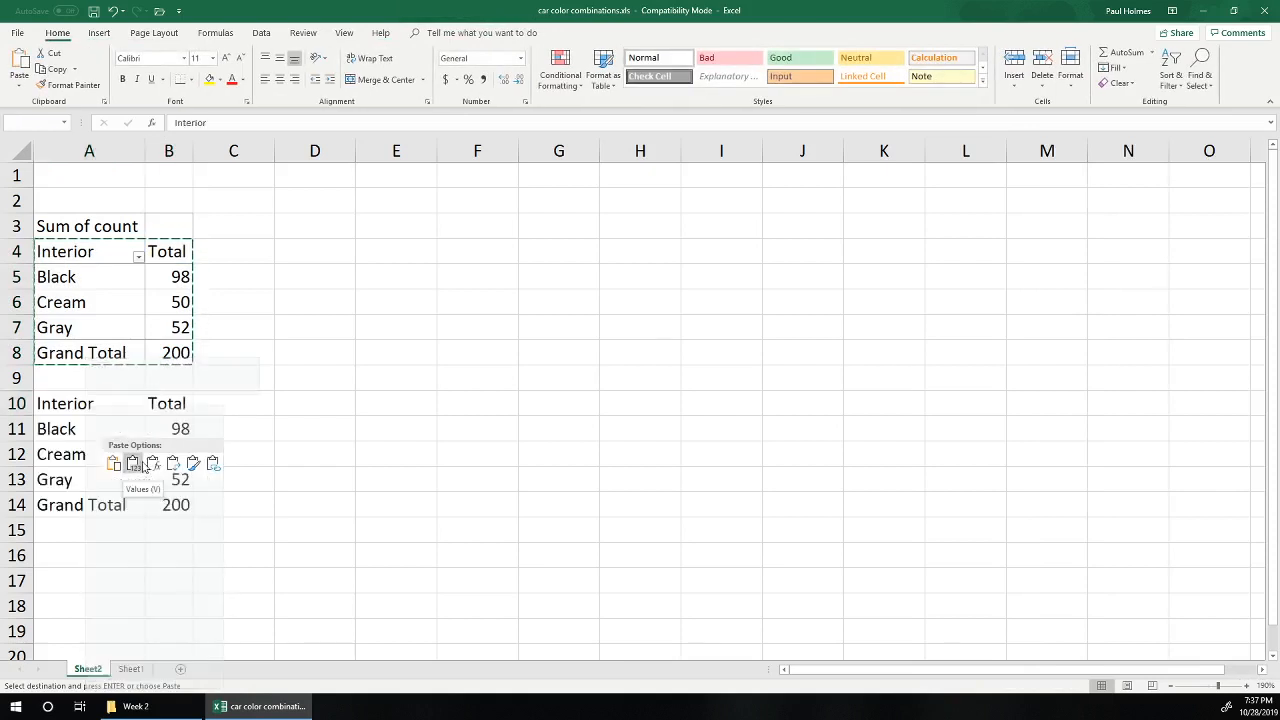
click(360, 446)
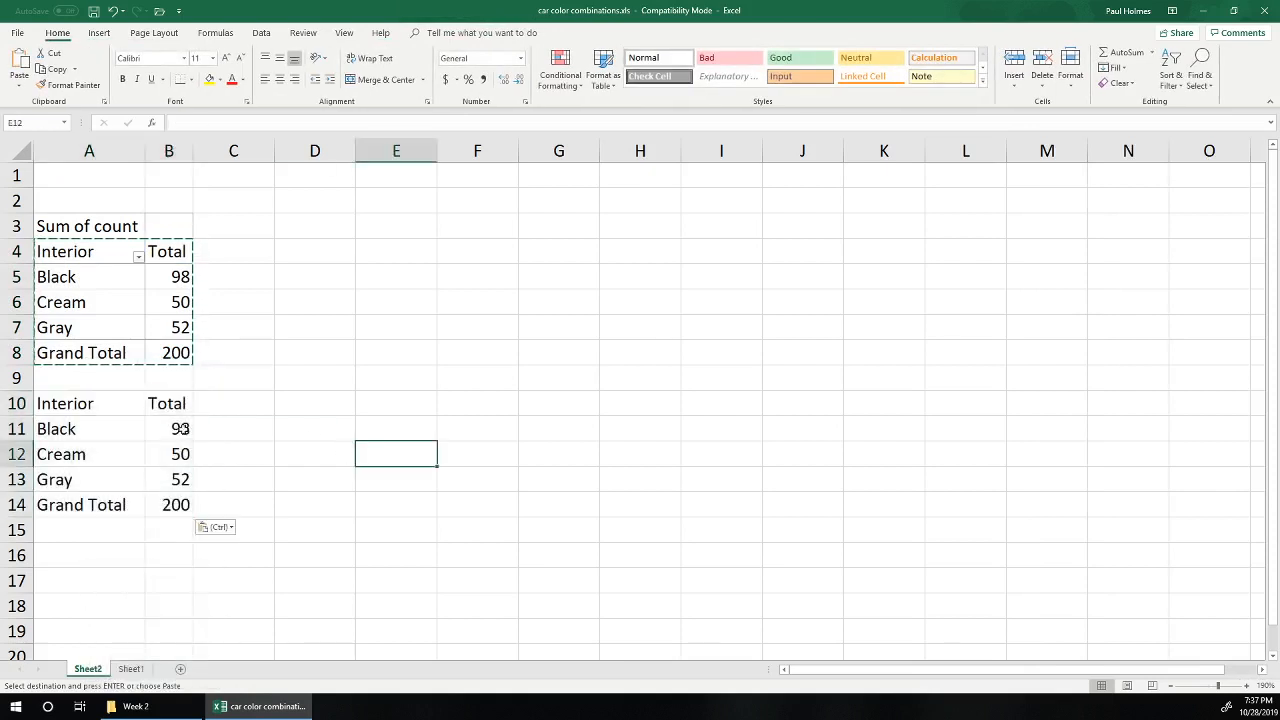
click(183, 430)
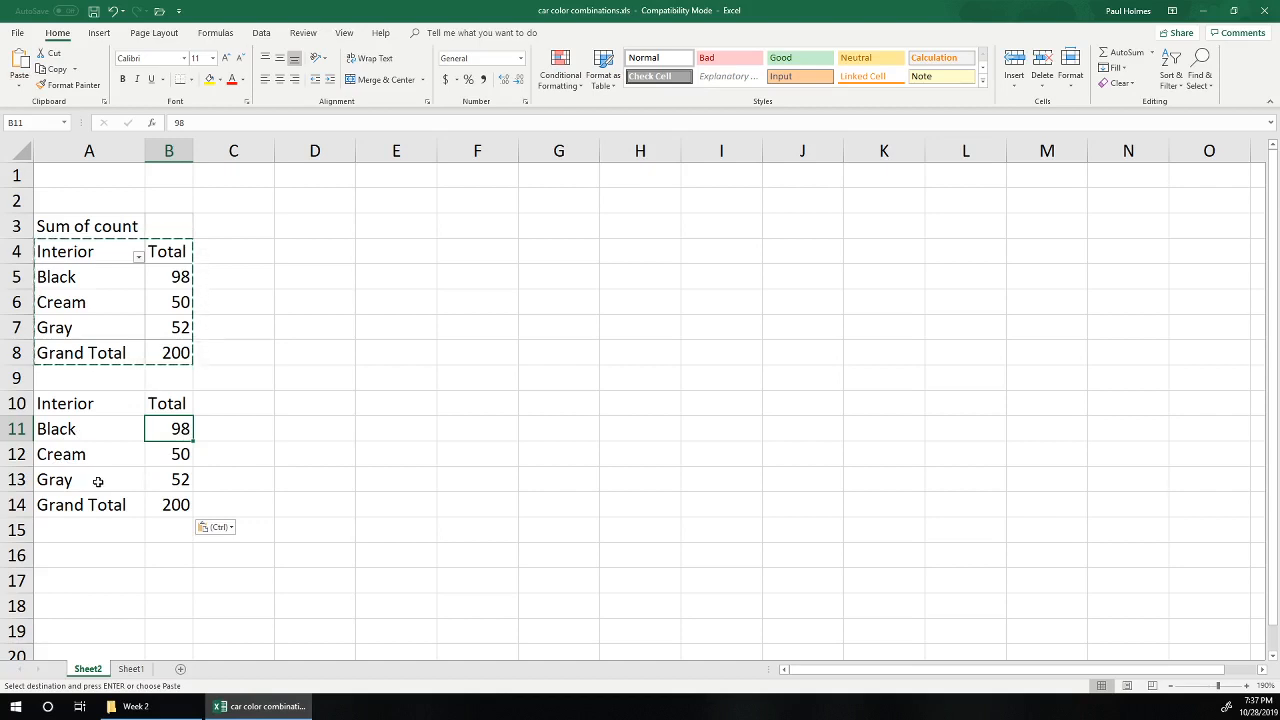
Add the column heading "Expected" in C10 beside the pasted totals.
click(255, 405)
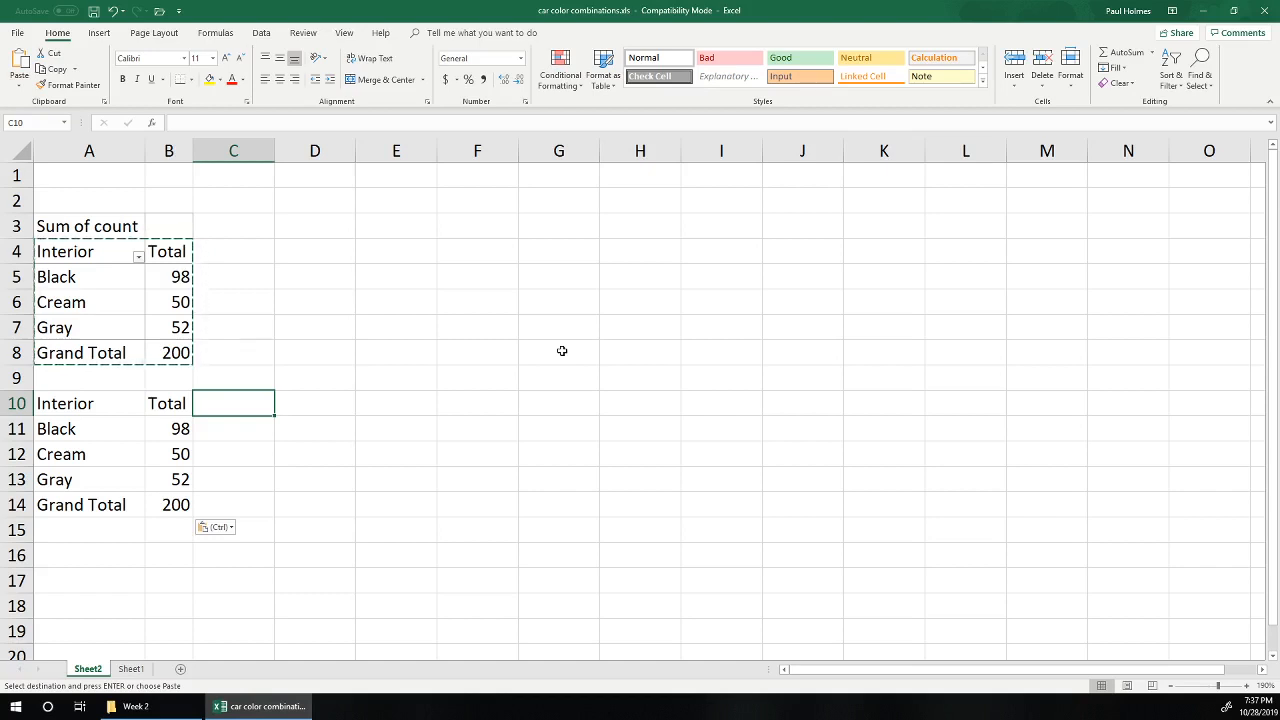
text(Exe)
key(BackSpace)
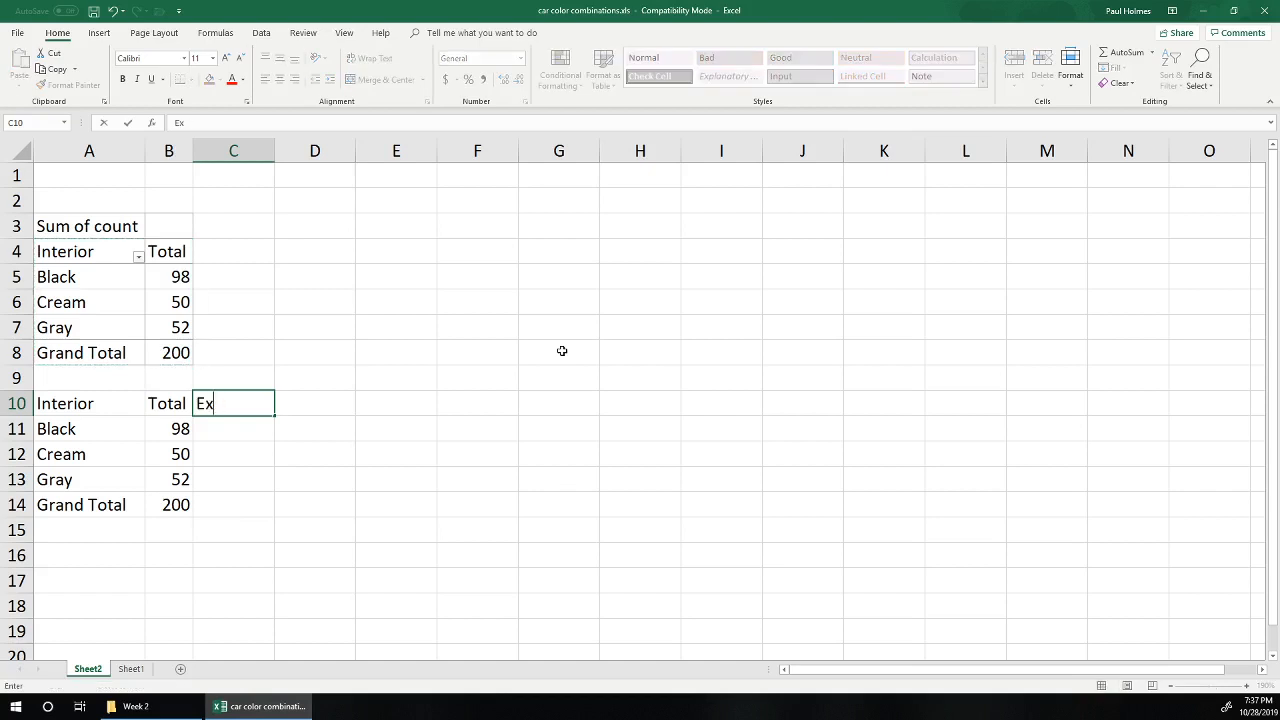
text(pected)
key(Return)
Calculate the expected count for Black in C11 with the formula =200/3.
key(Return)
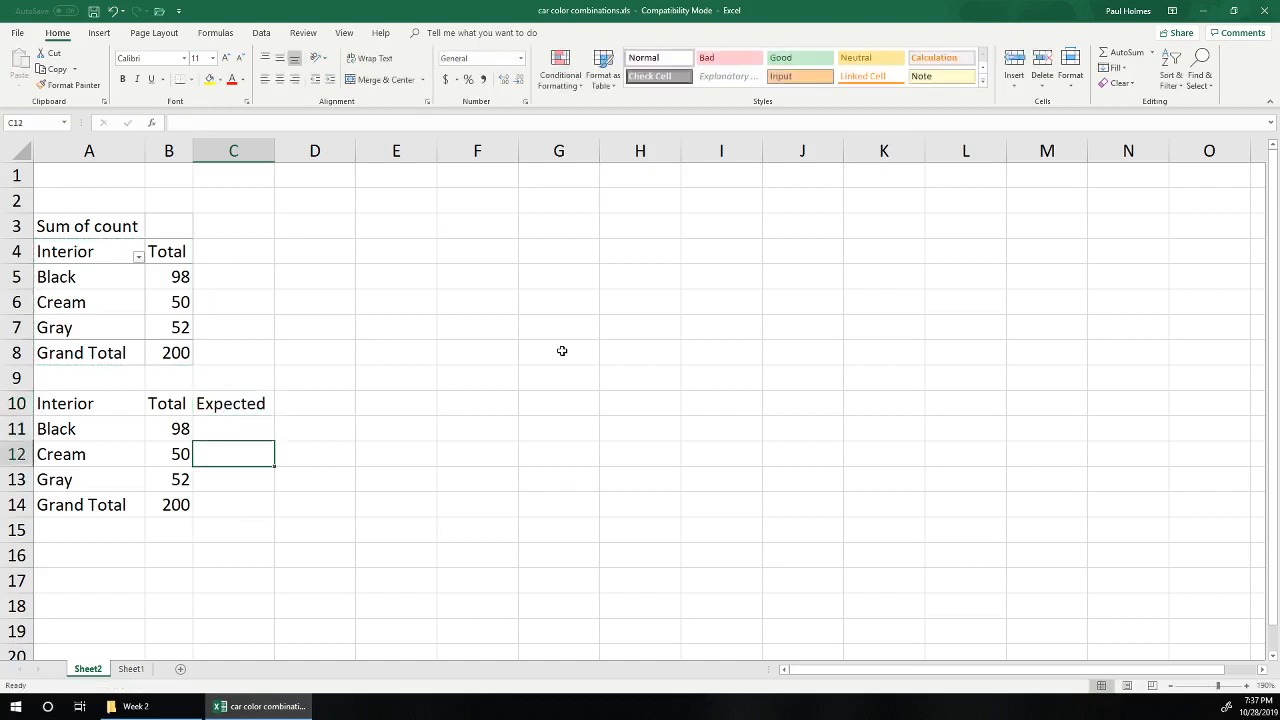
key(Return)
key(Up)
key(Up)
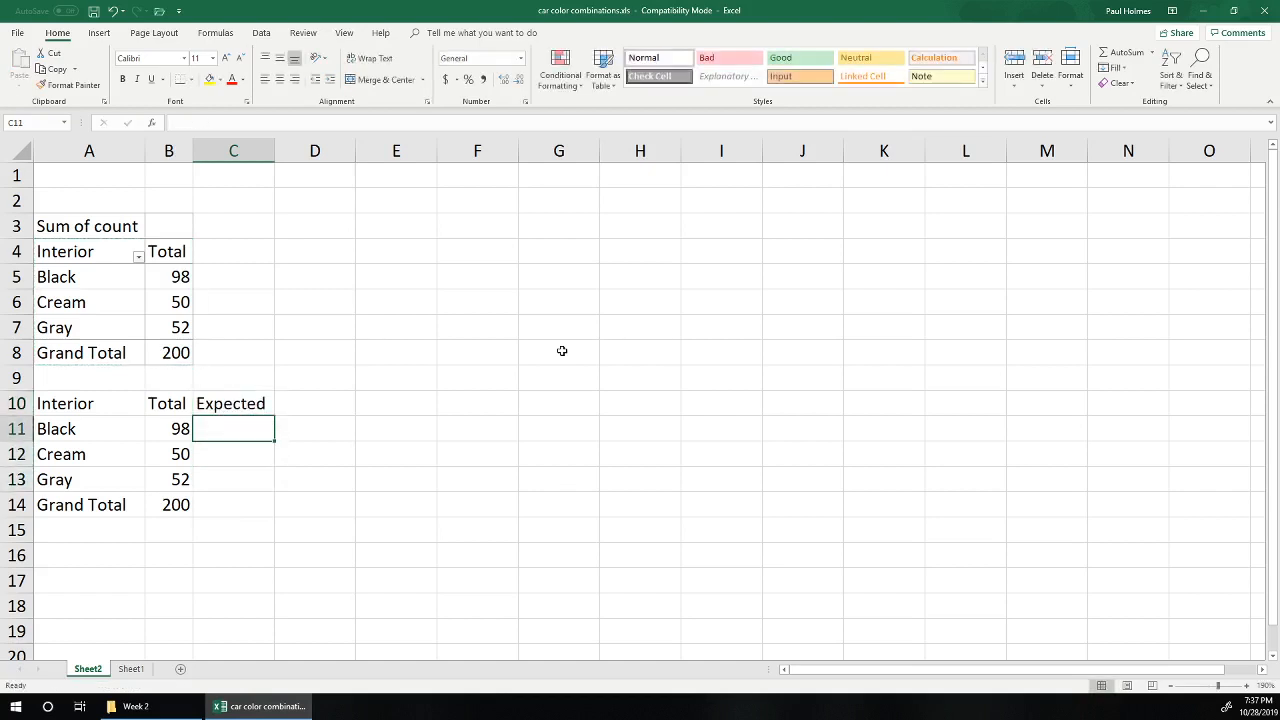
text(=200)
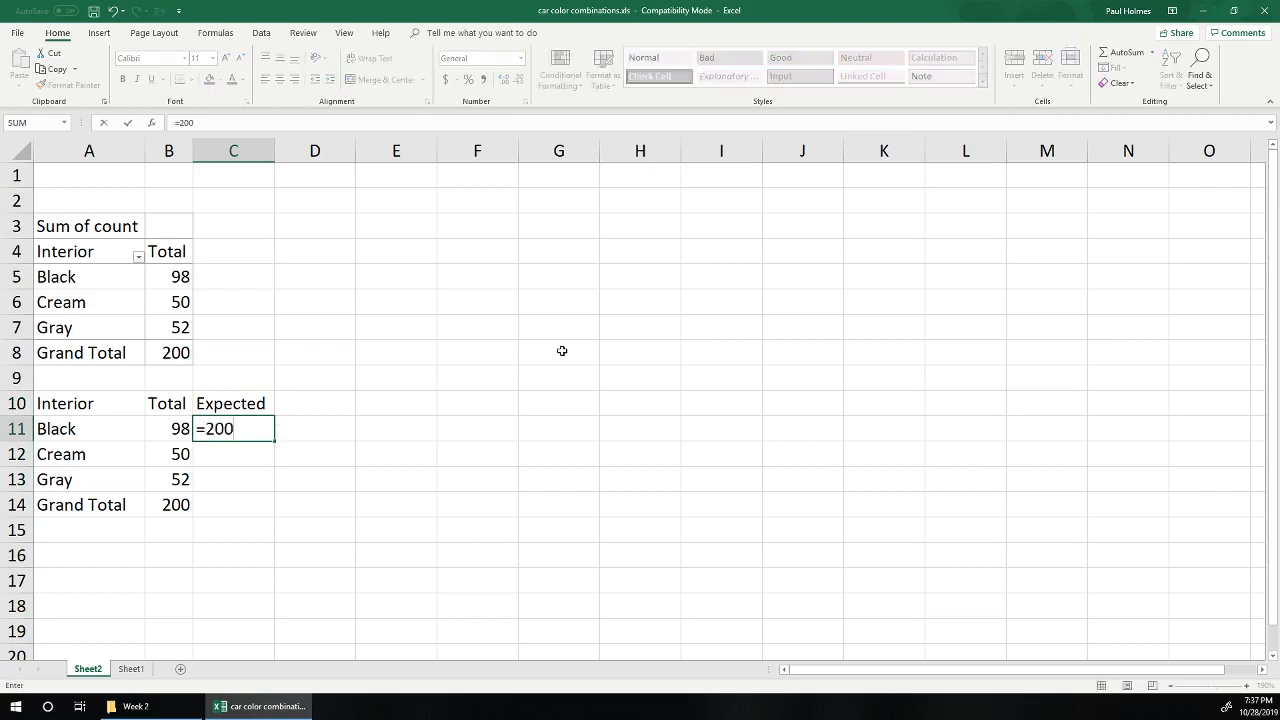
text(/3)
key(Return)
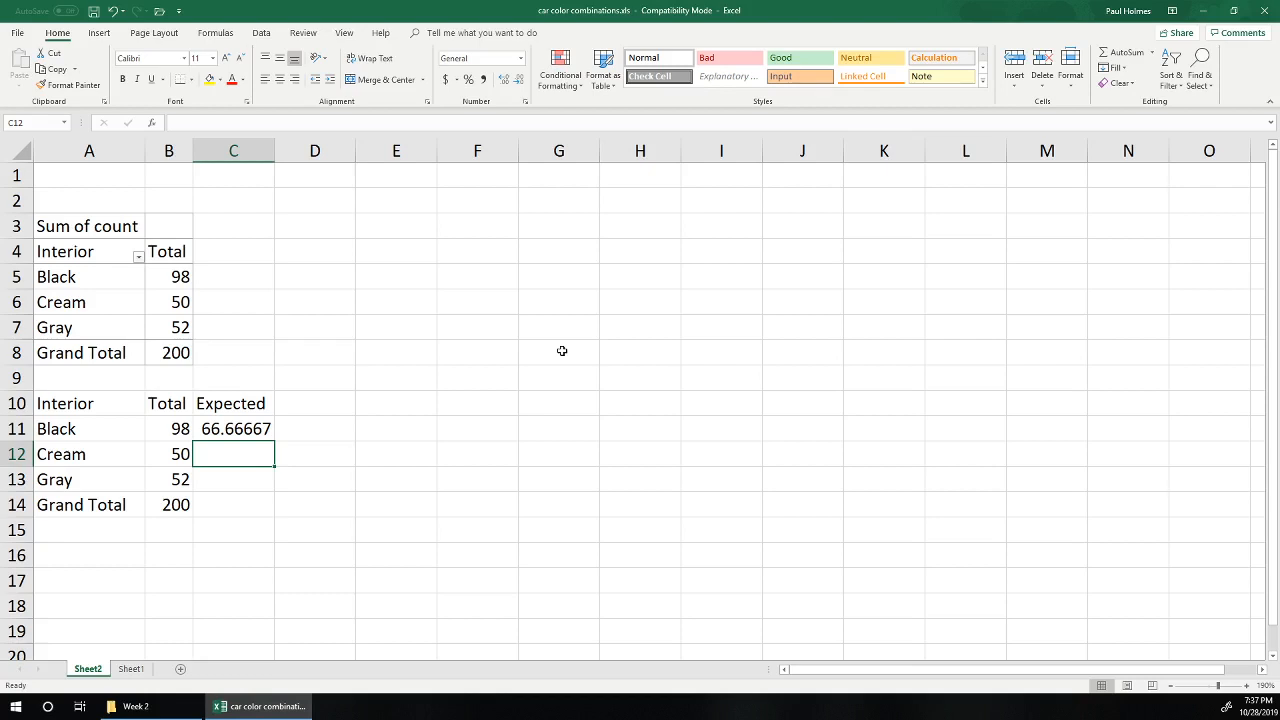
Fill in the expected counts for Cream and Gray by making C12 and C13 each reference the cell directly above.
text(=)
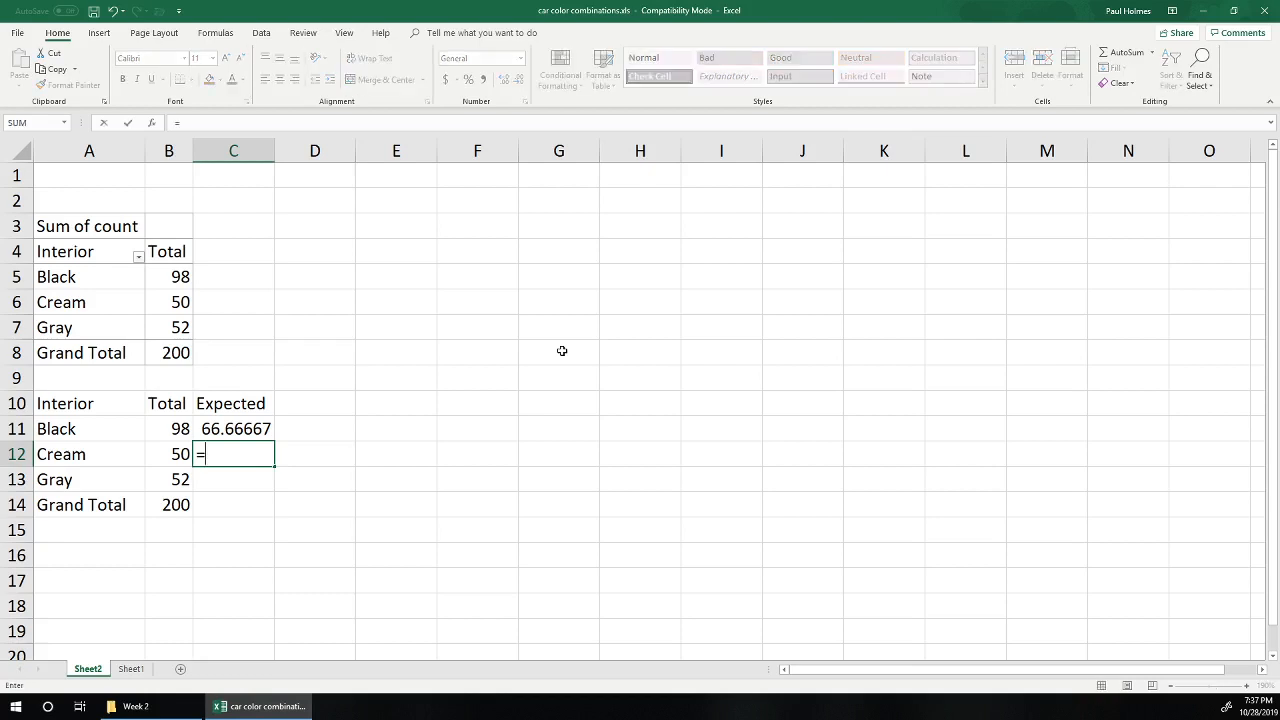
key(Up)
key(Return)
text(=)
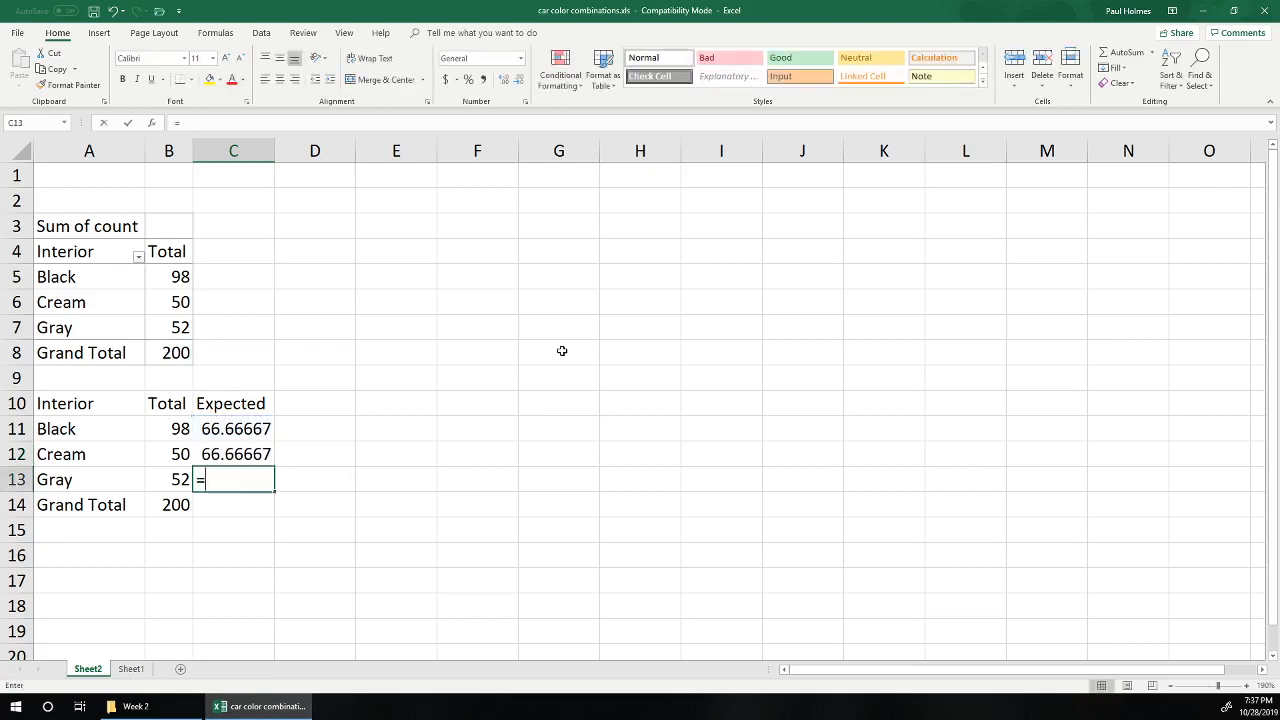
key(Return)
key(Up)
text(=)
key(Up)
key(Return)
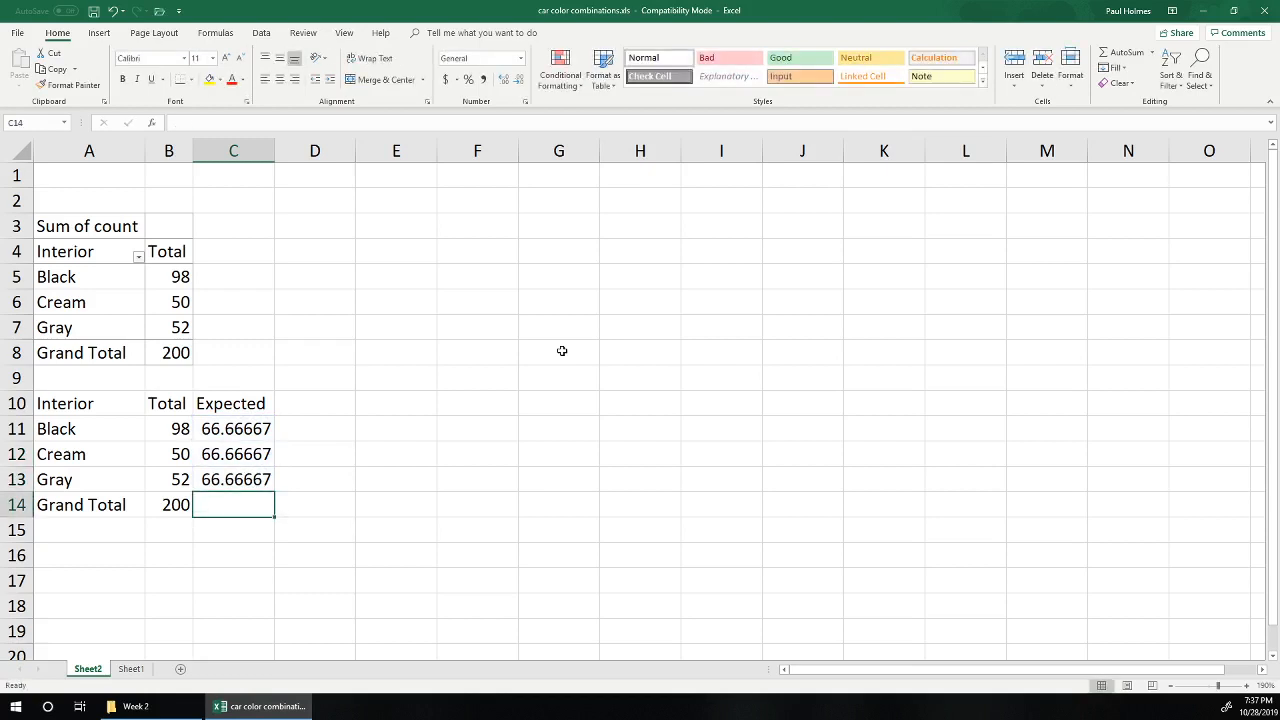
Add the column heading "Contribution to Chi-square" in D10.
key(Right)
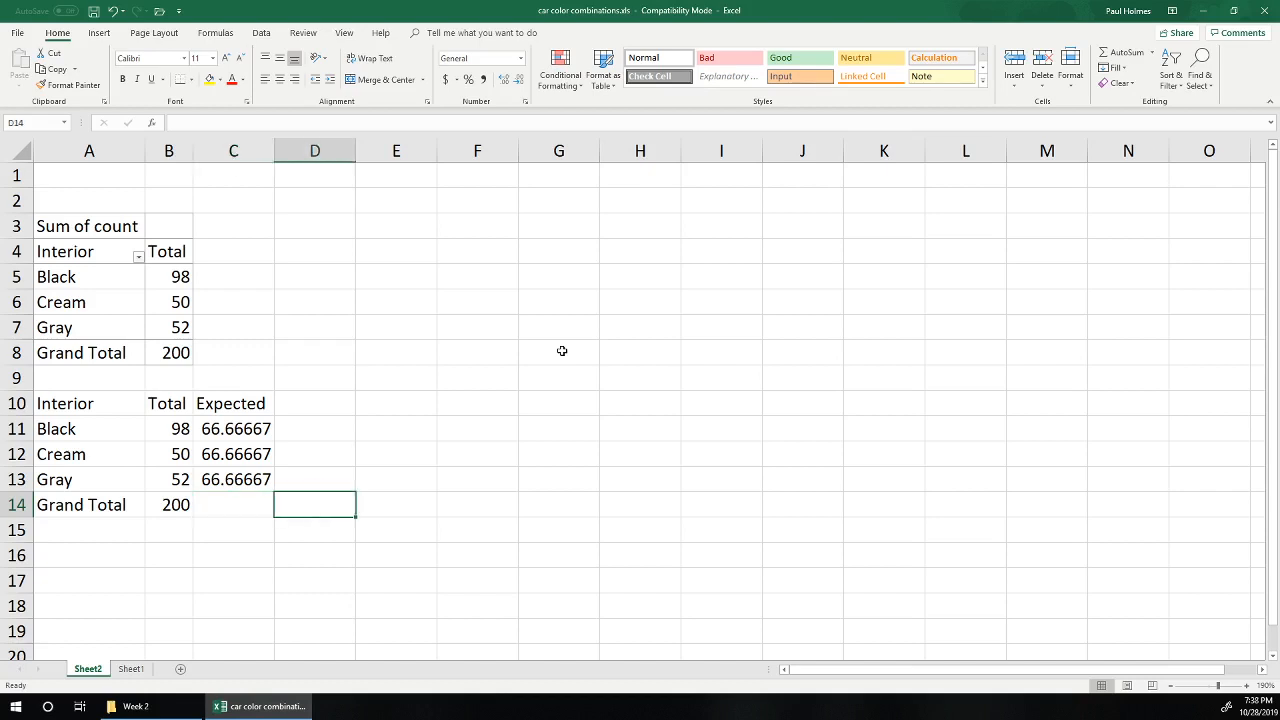
key(Up)
key(Up)
key(Up)
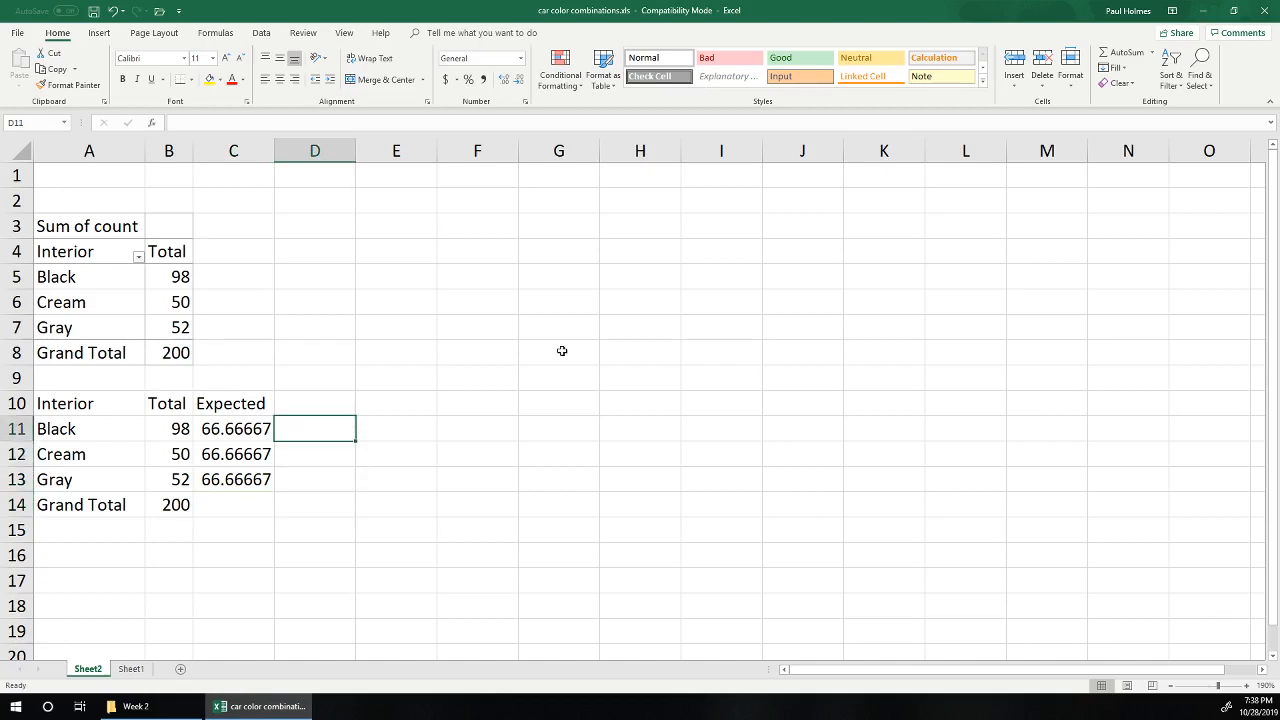
key(Up)
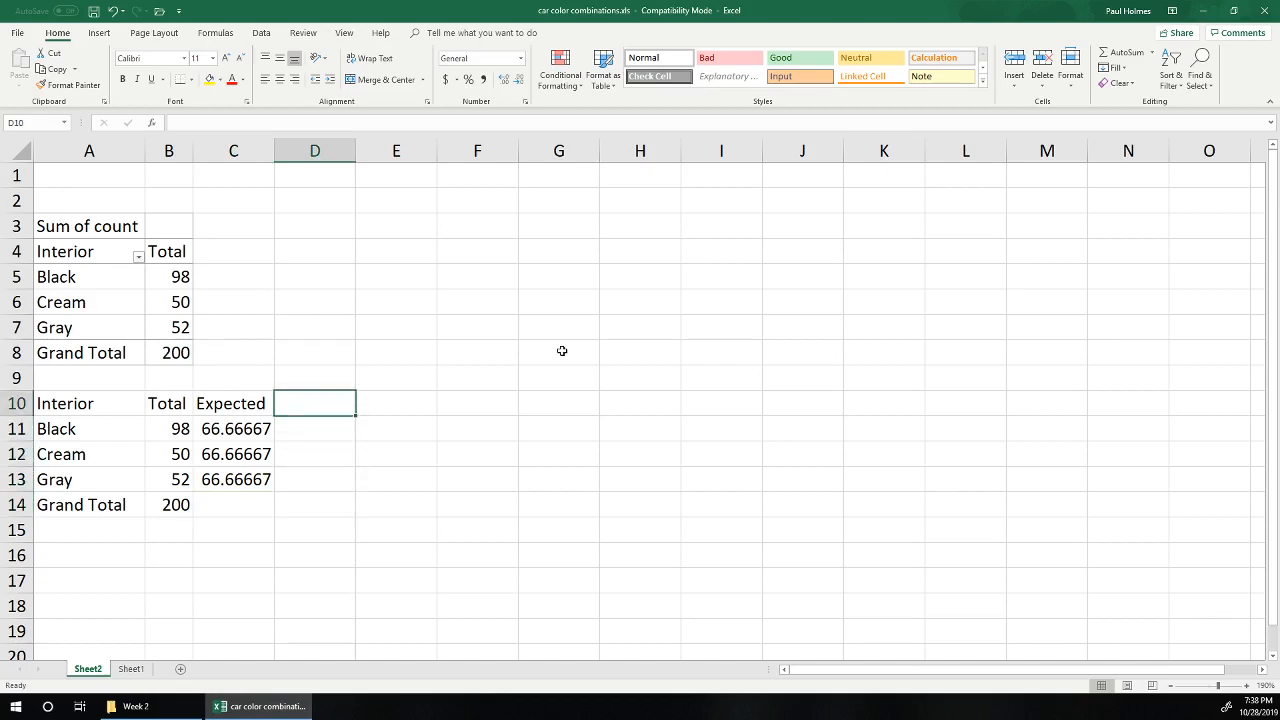
text(Contin)
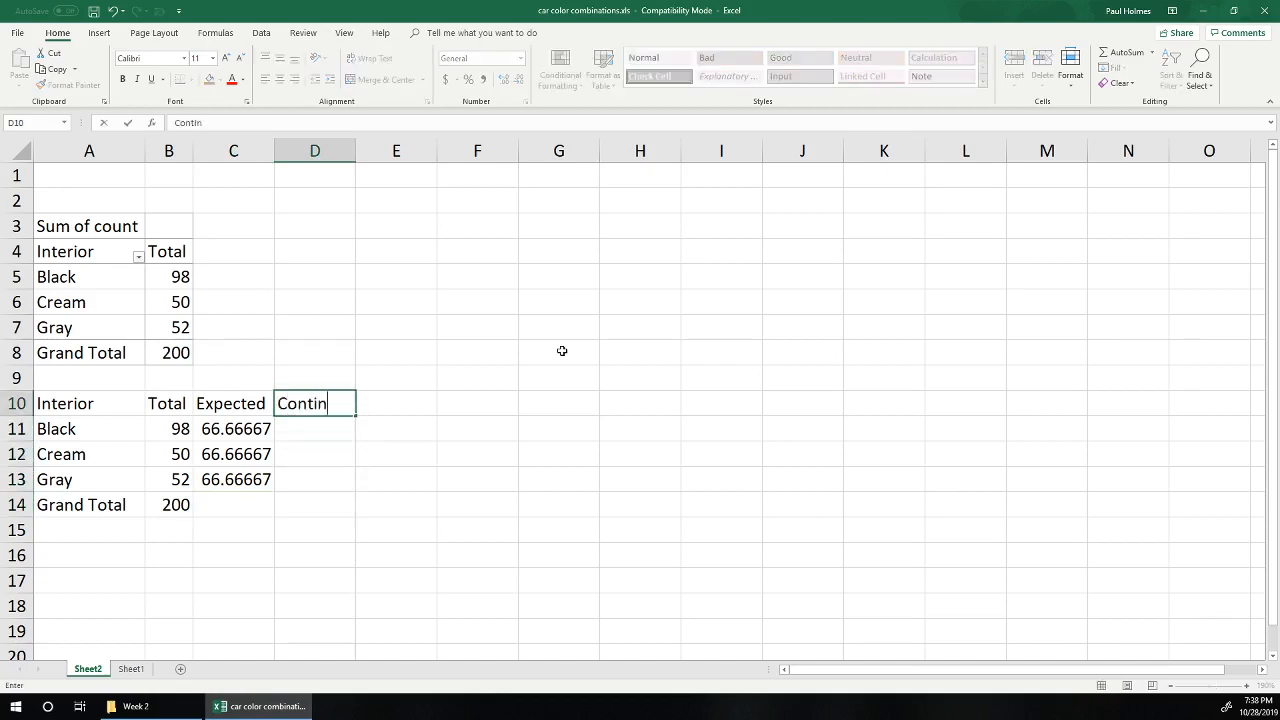
text(butrion)
key(BackSpace)
key(BackSpace)
key(BackSpace)
key(BackSpace)
key(BackSpace)
key(BackSpace)
key(BackSpace)
key(BackSpace)
text(ribution to )
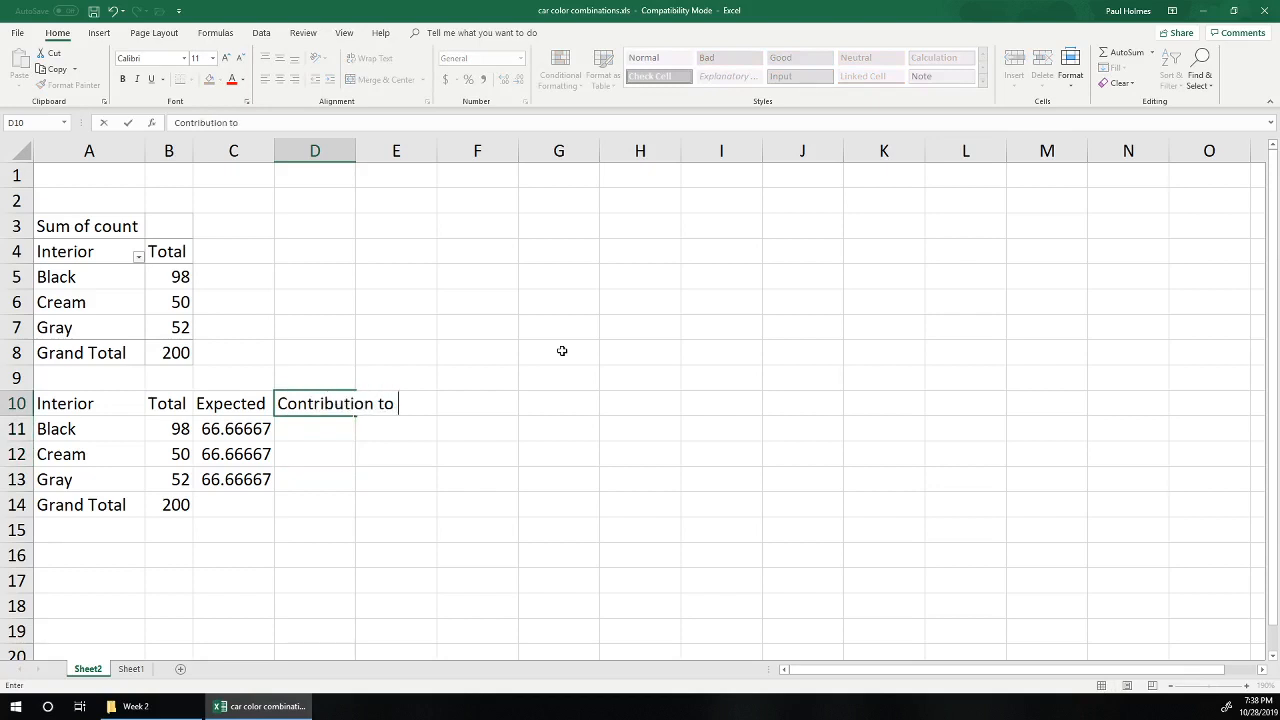
text(Chi-square)
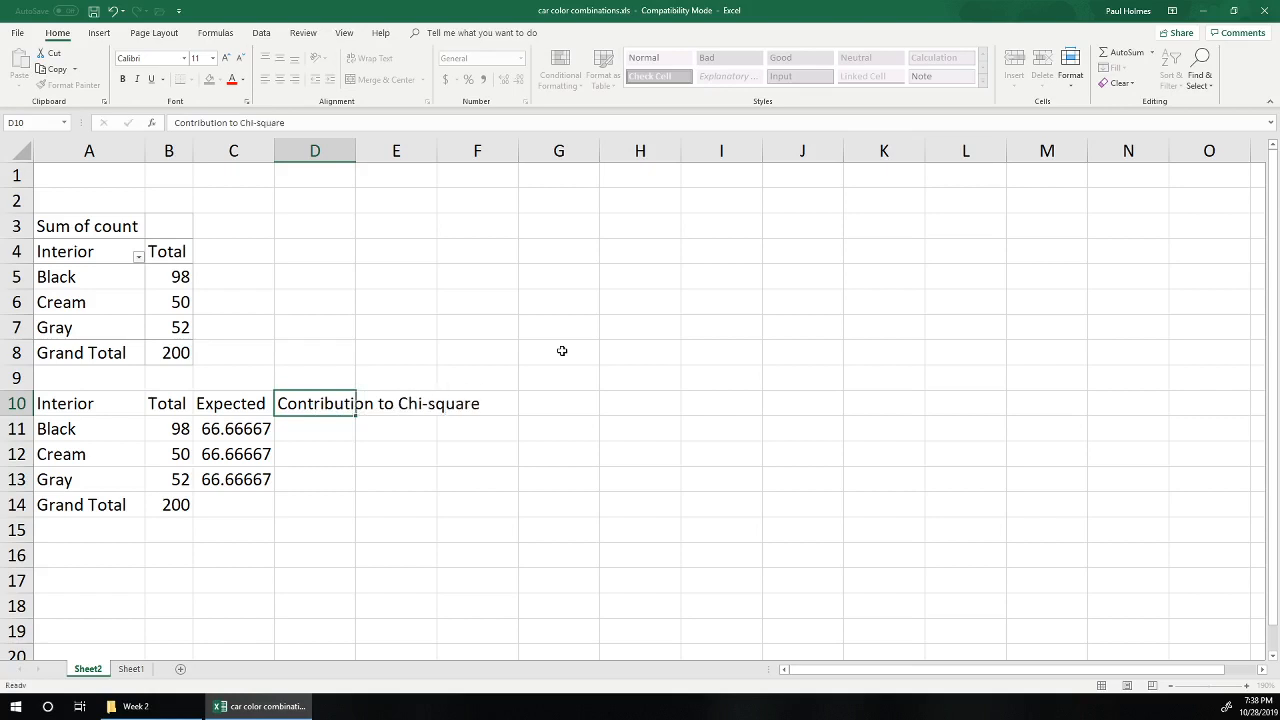
key(Return)
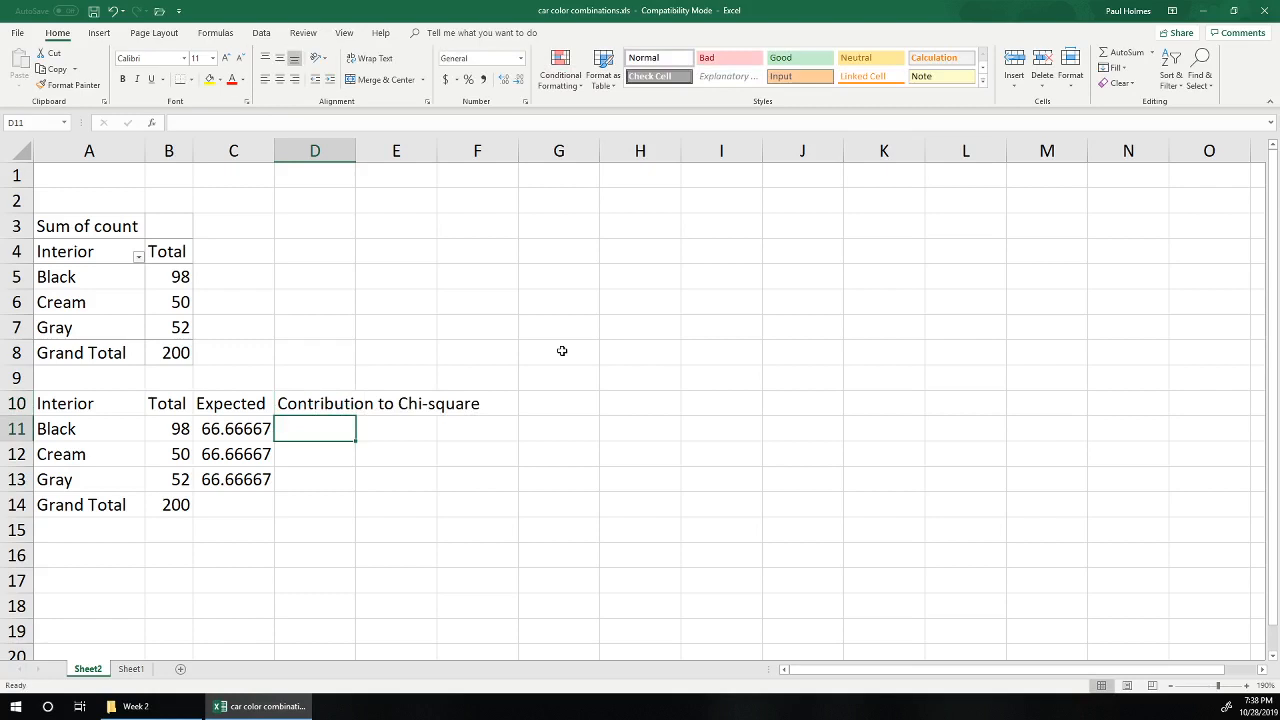
Calculate Black's chi-square contribution in D11 with the formula =(B11-C11)^2/C11.
text(=()
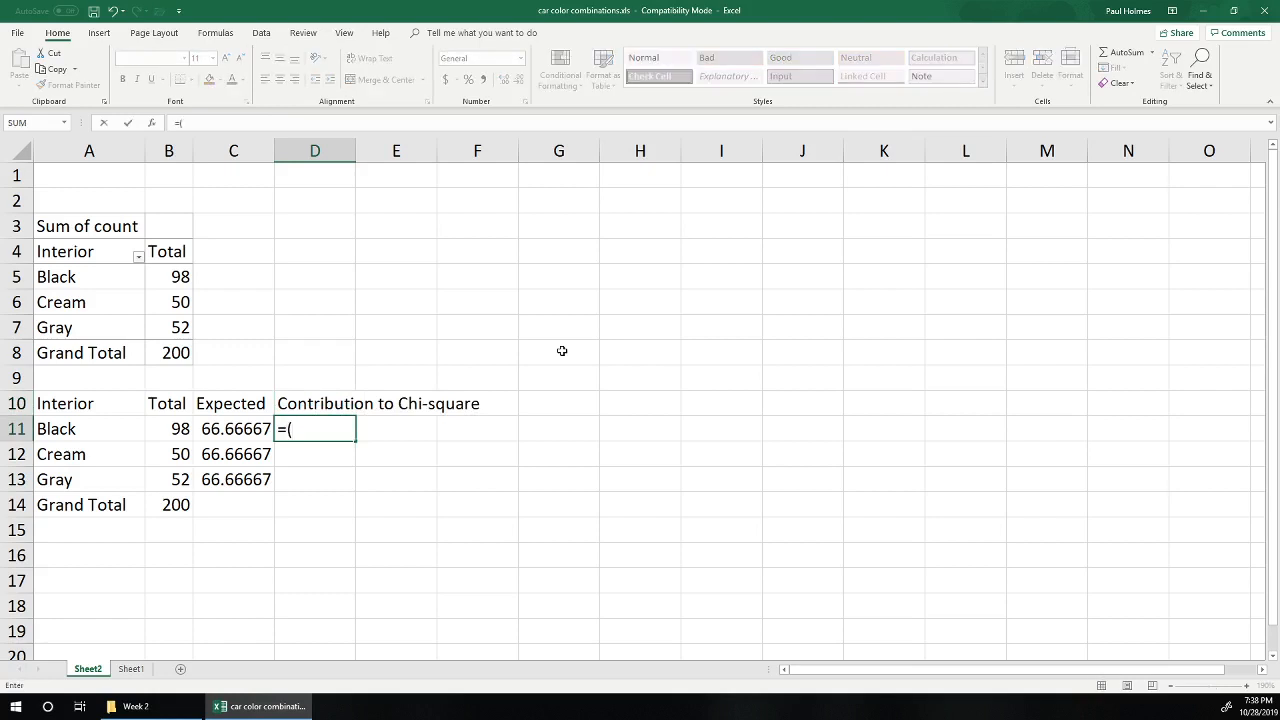
key(Left)
key(Left)
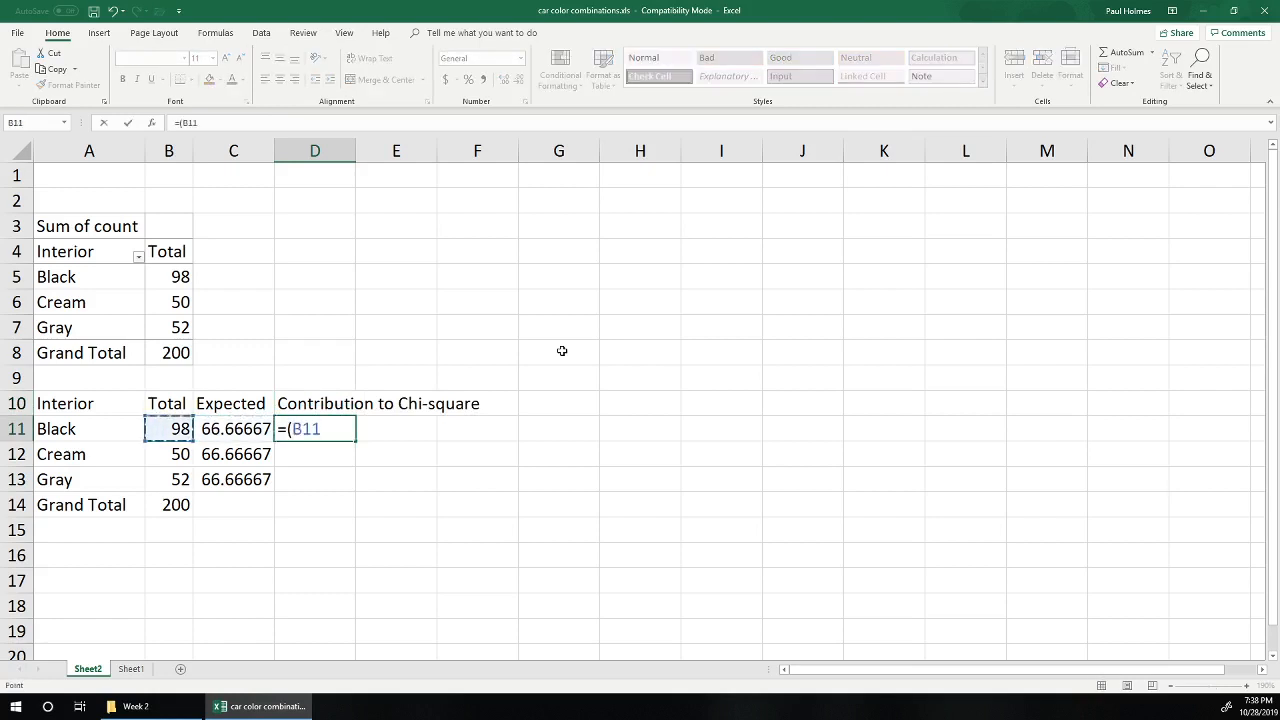
text(-)
key(Left)
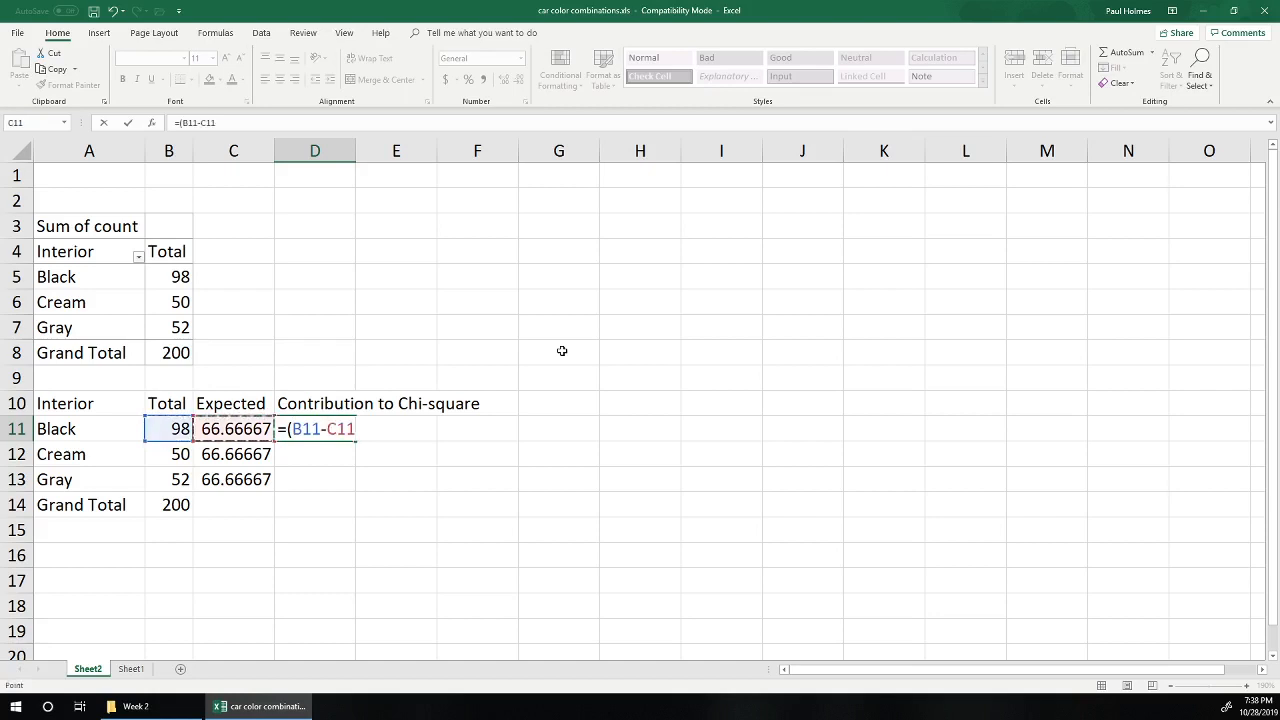
text()&)
key(BackSpace)
text(^2/)
key(Left)
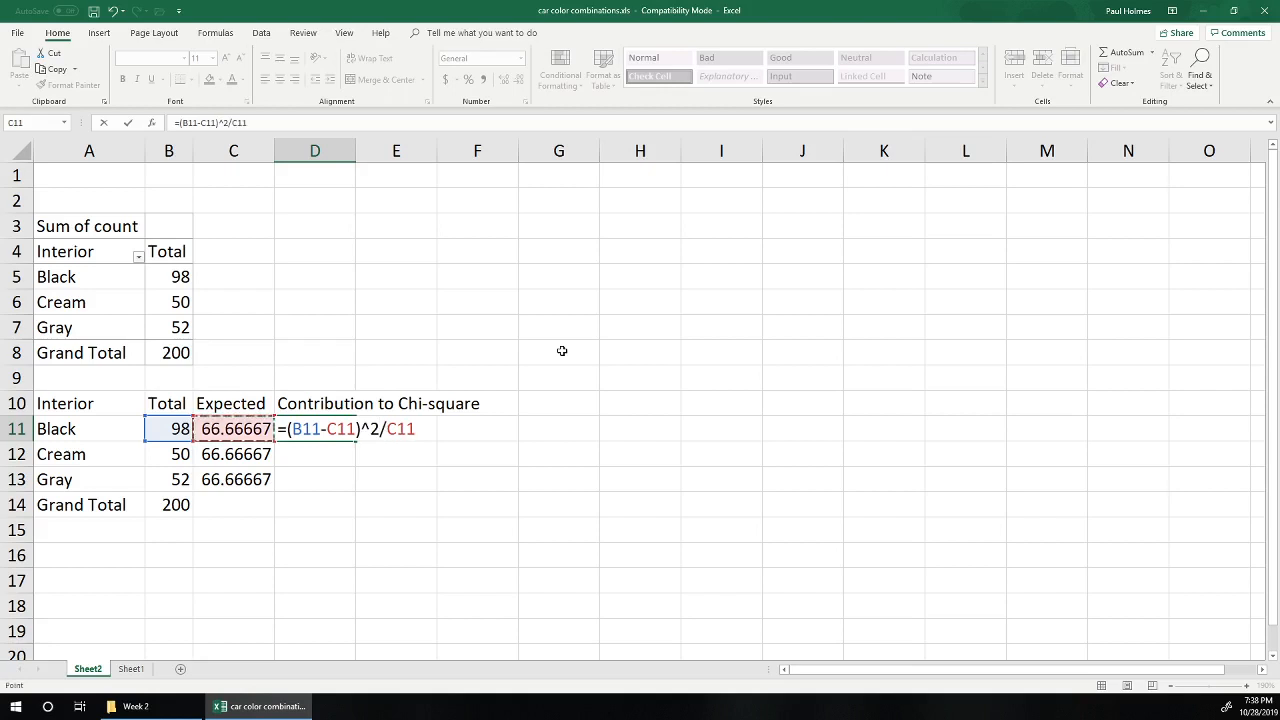
key(Return)
Show D11's formula as text in E11 using FORMULATEXT and fill it down through E16.
key(Tab)
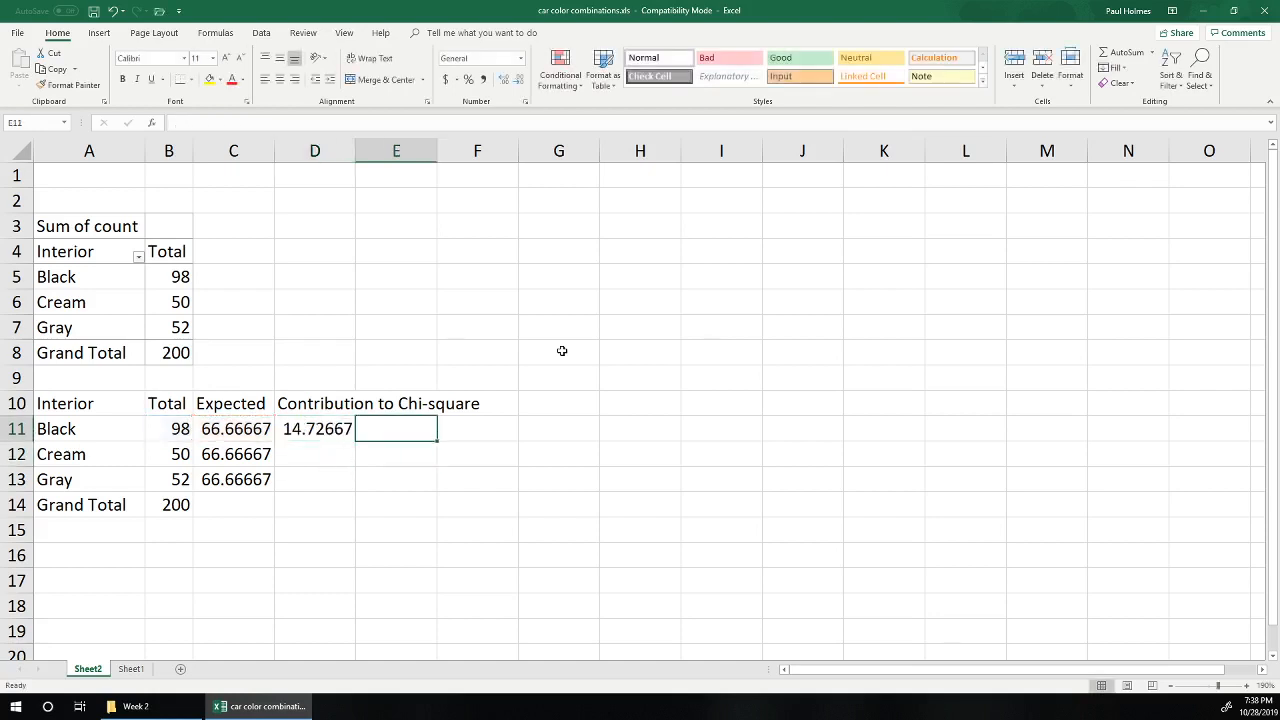
text(=formul)
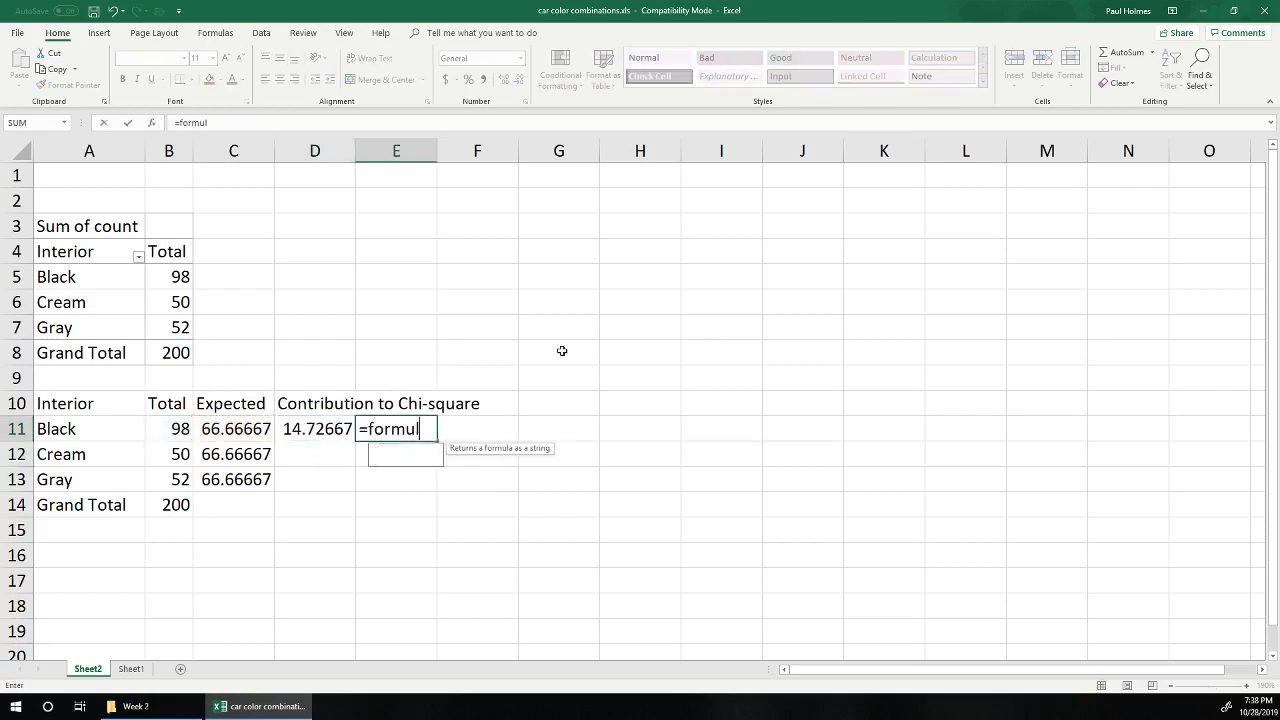
text(atext()
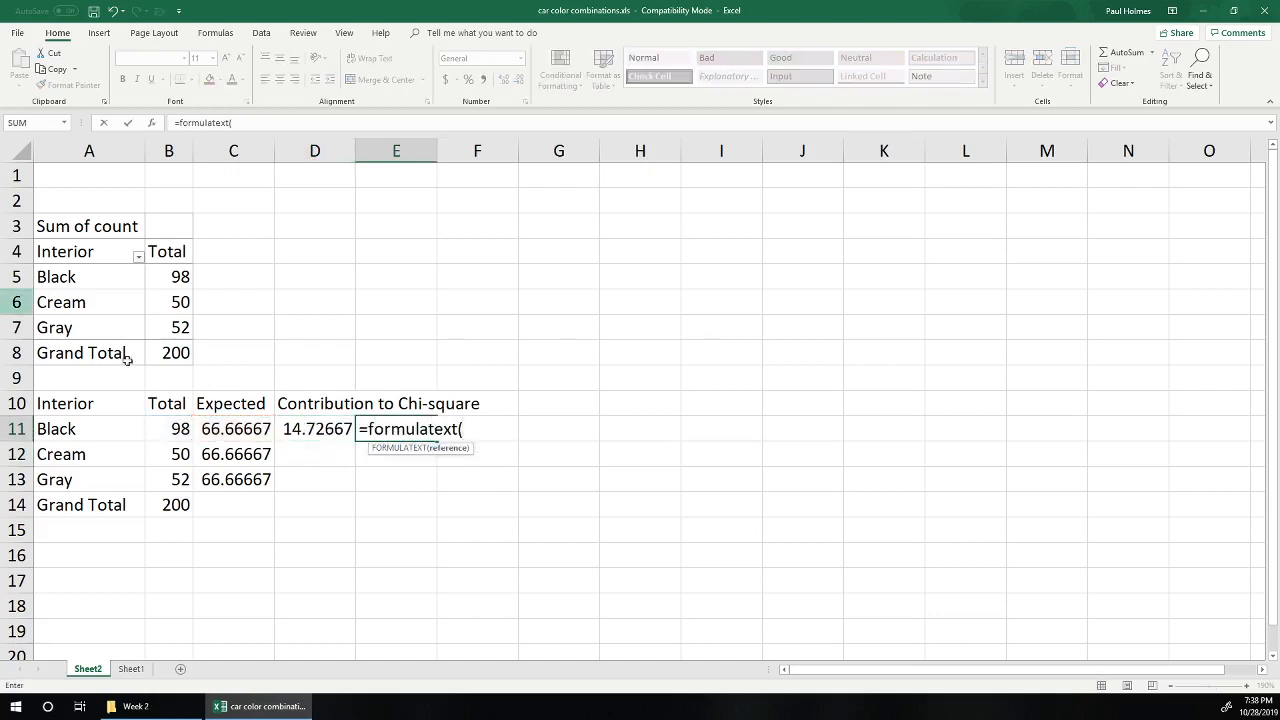
click(323, 428)
key(Return)
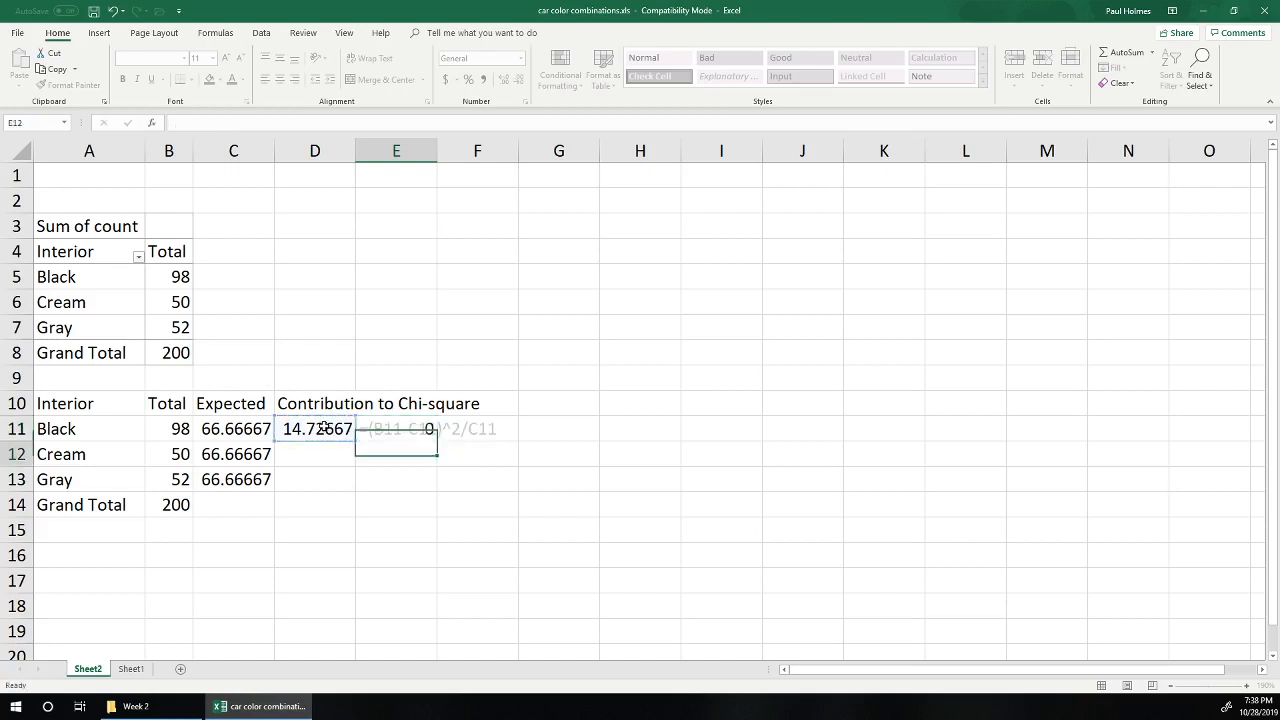
click(396, 429)
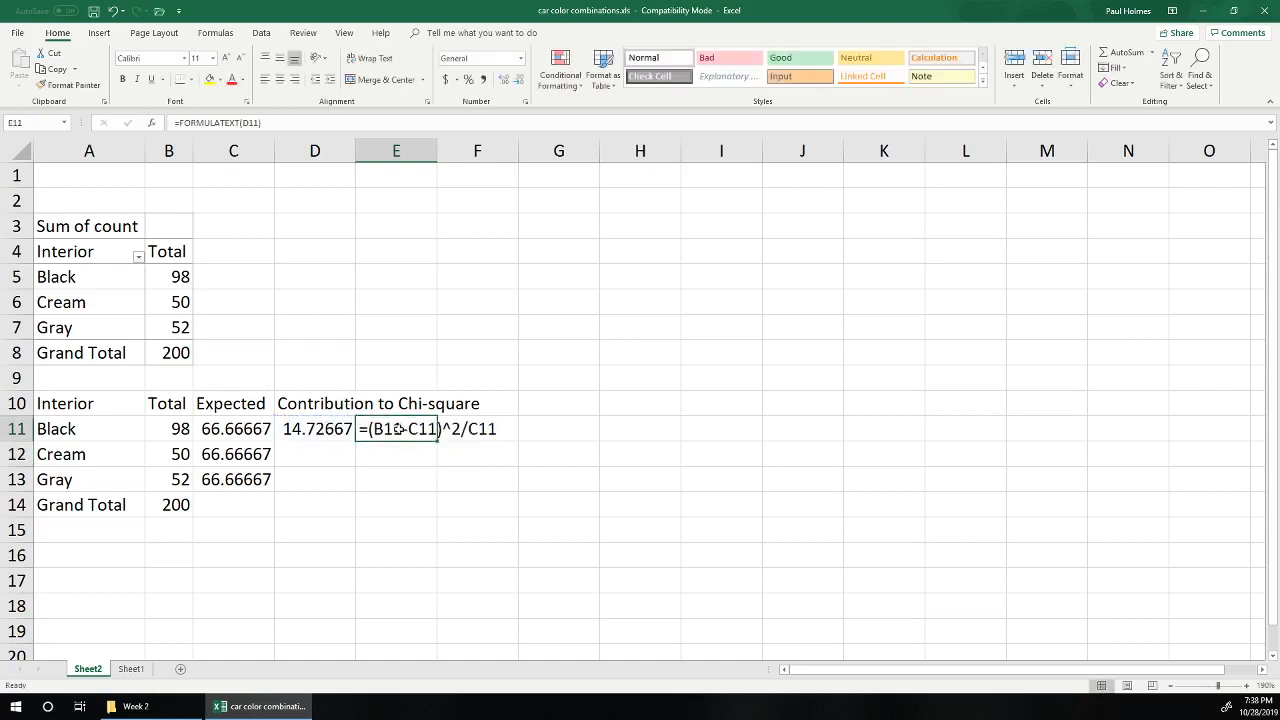
drag(436, 440, 443, 574)
click(334, 462)
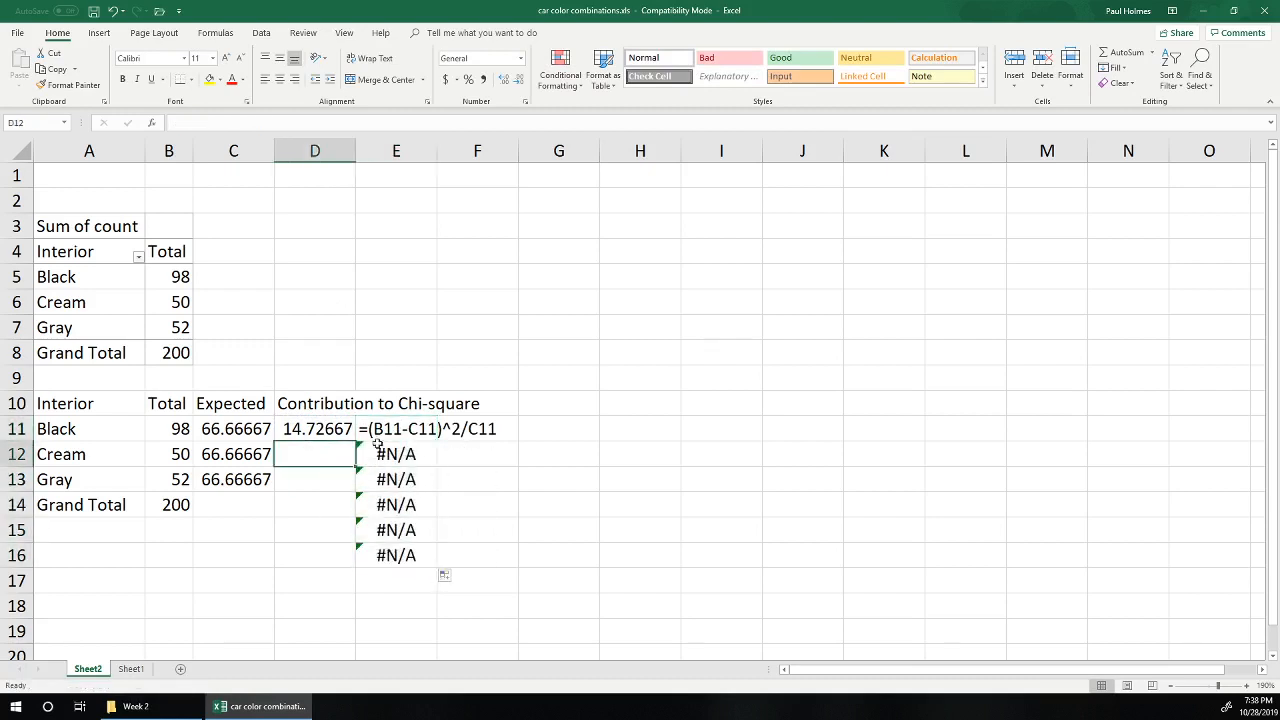
Fill Black's chi-square contribution formula from D11 down through D13 for Cream and Gray, and check the cells it uses.
click(303, 428)
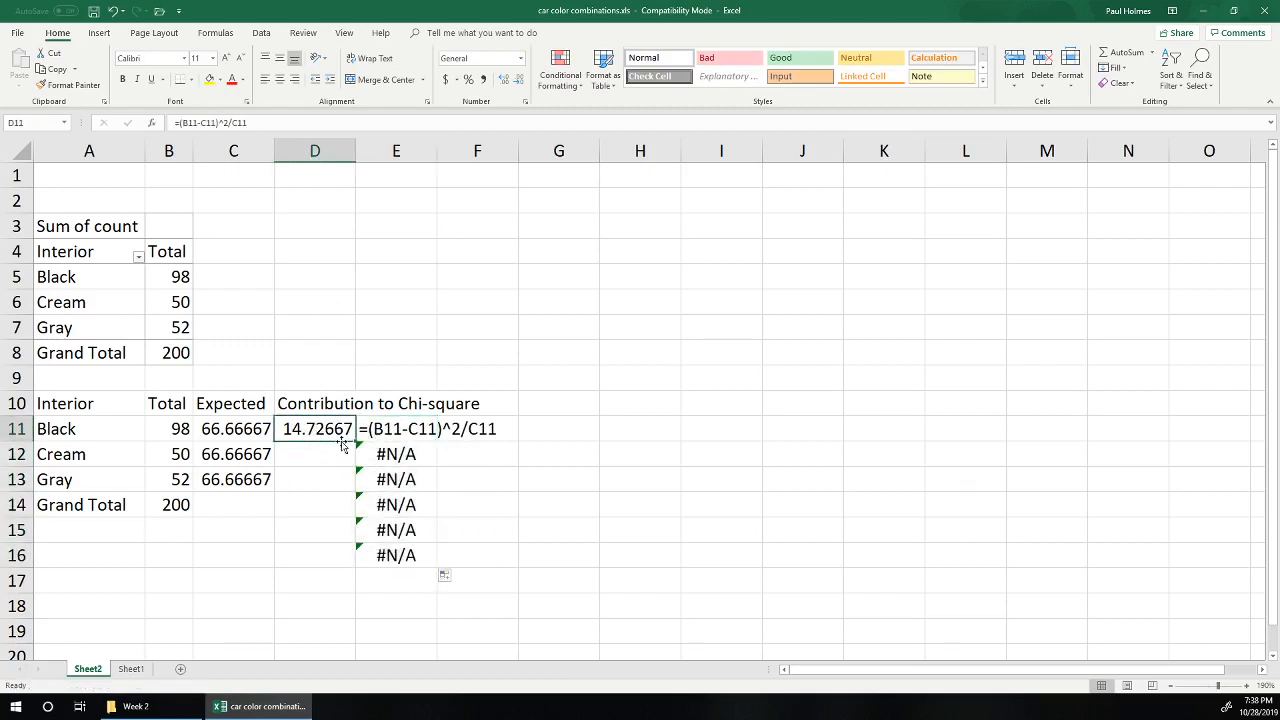
drag(355, 441, 348, 491)
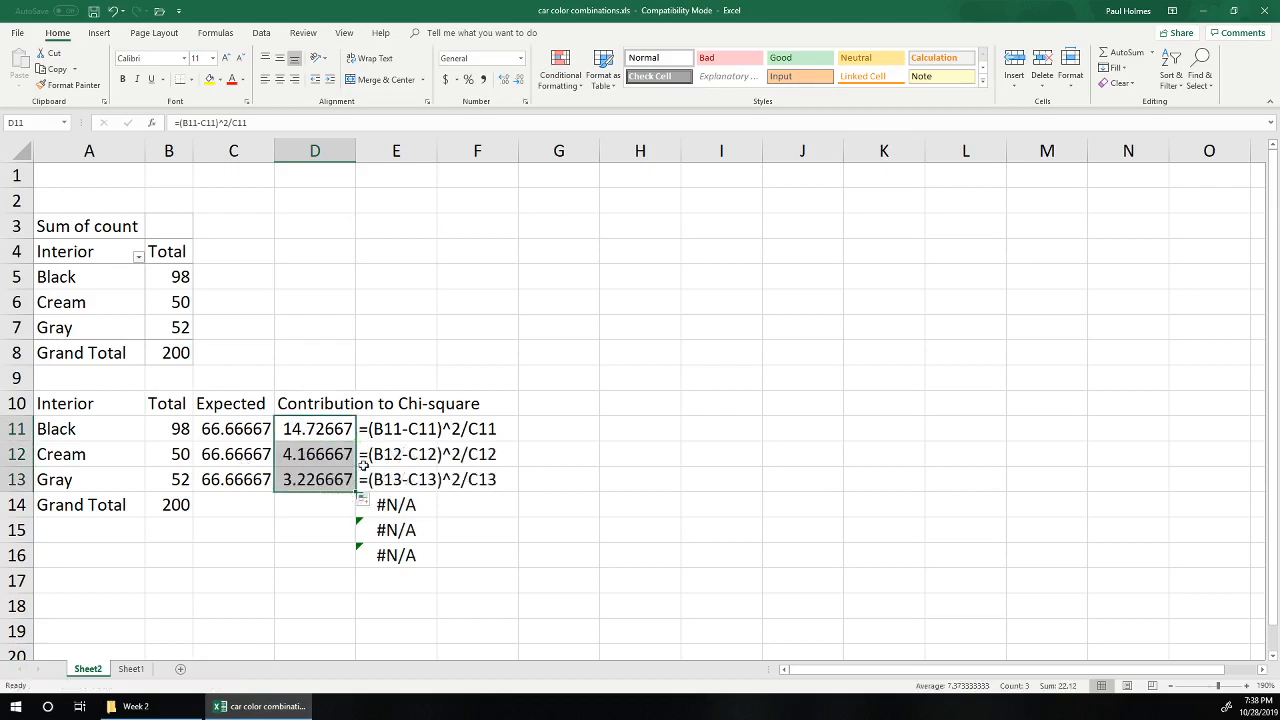
click(306, 456)
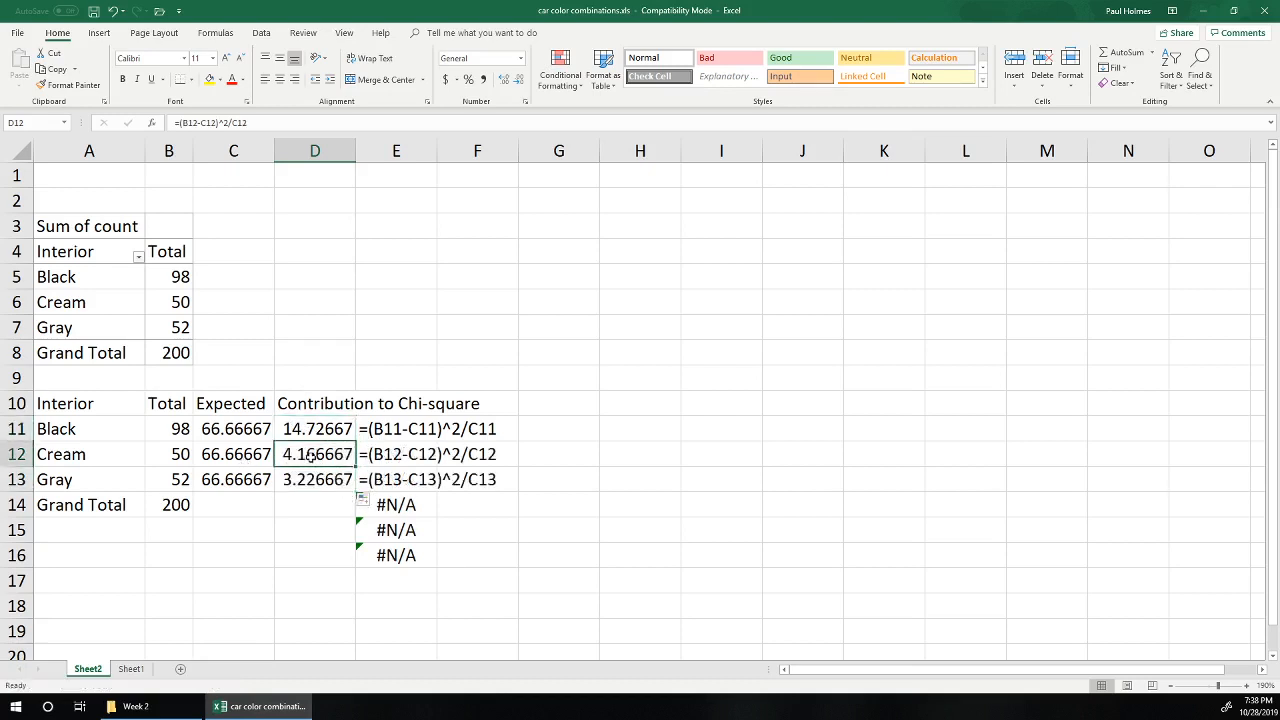
click(163, 456)
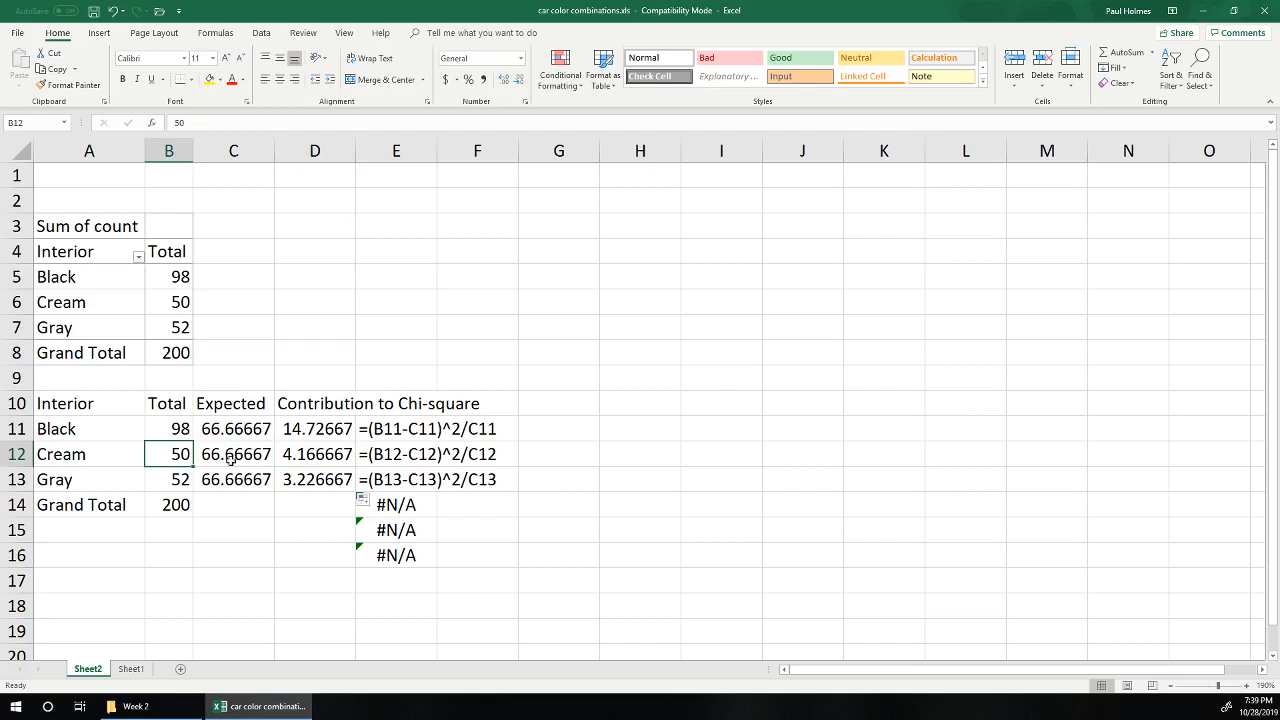
click(178, 430)
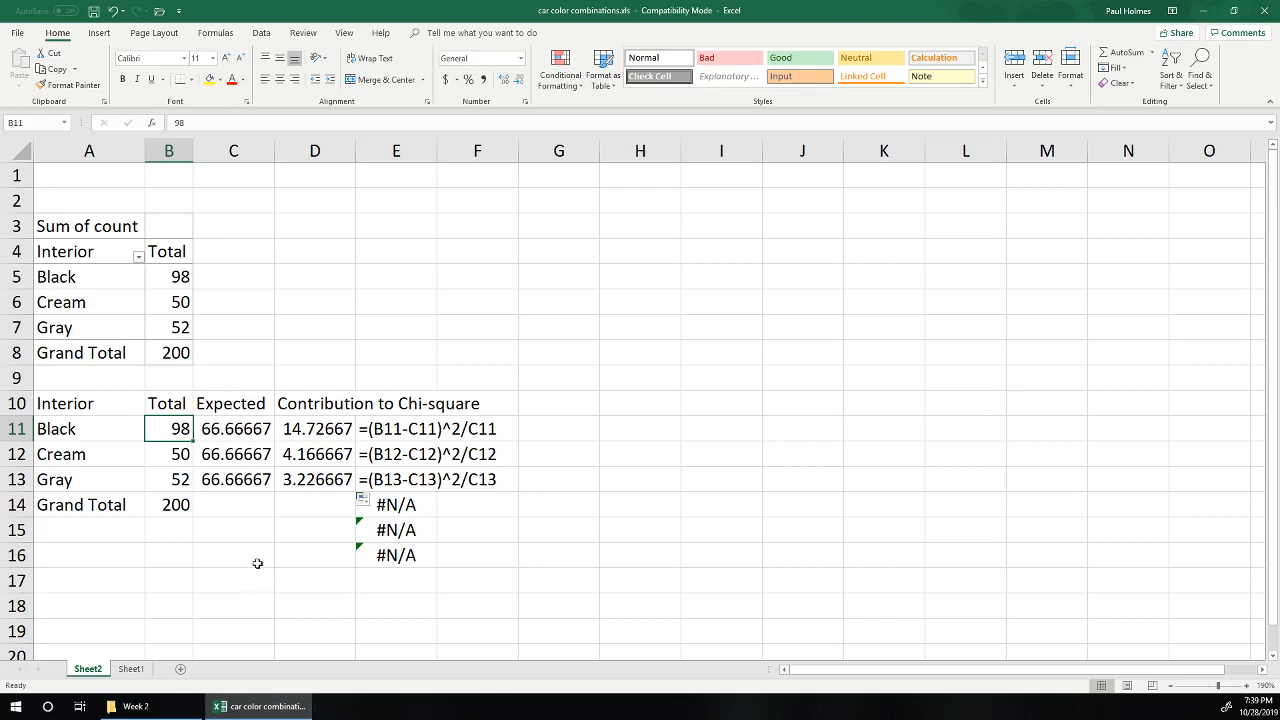
Label C15 "chi-square" and total the contributions in D15 with the formula =SUM(D11:D13).
click(245, 530)
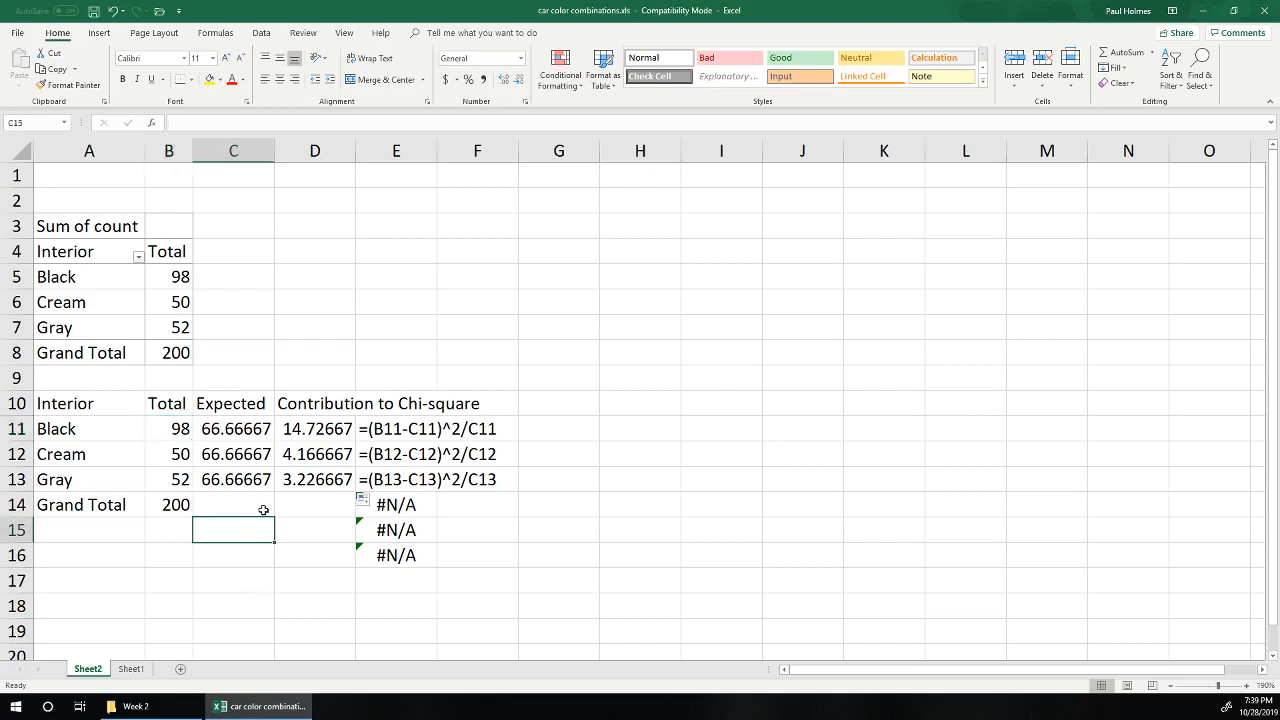
text(chi-square)
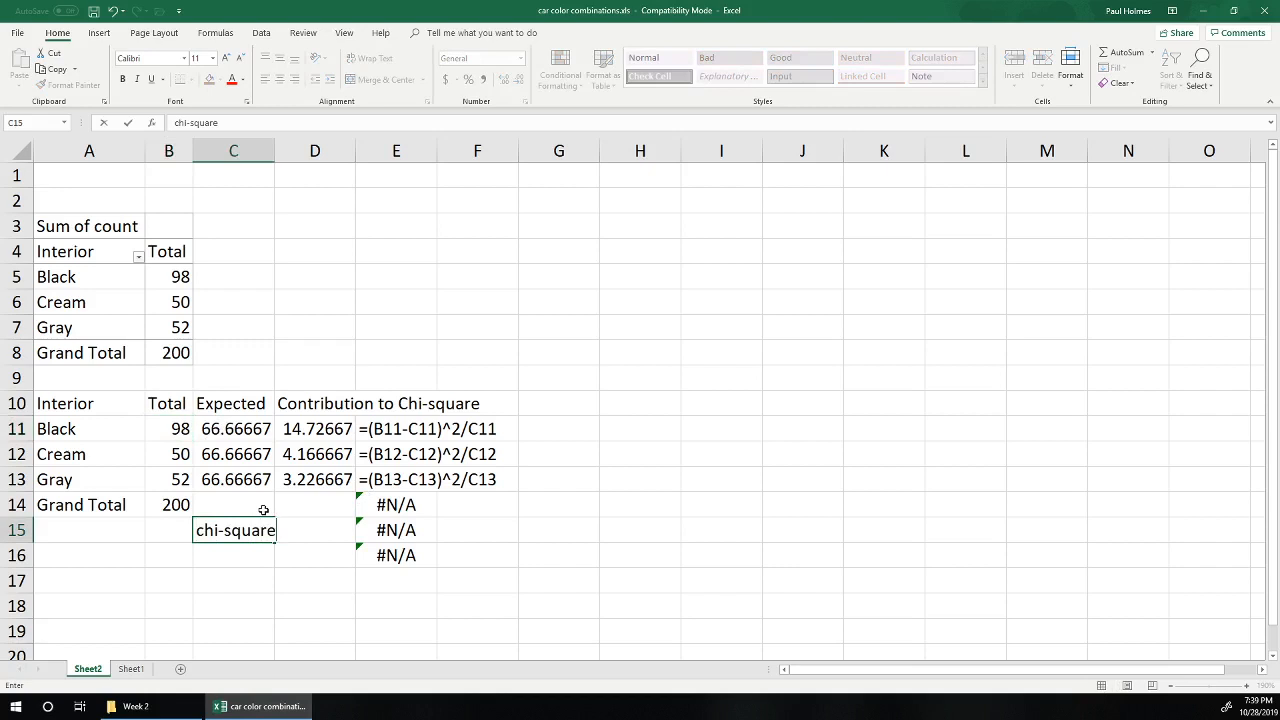
key(Tab)
text(=)
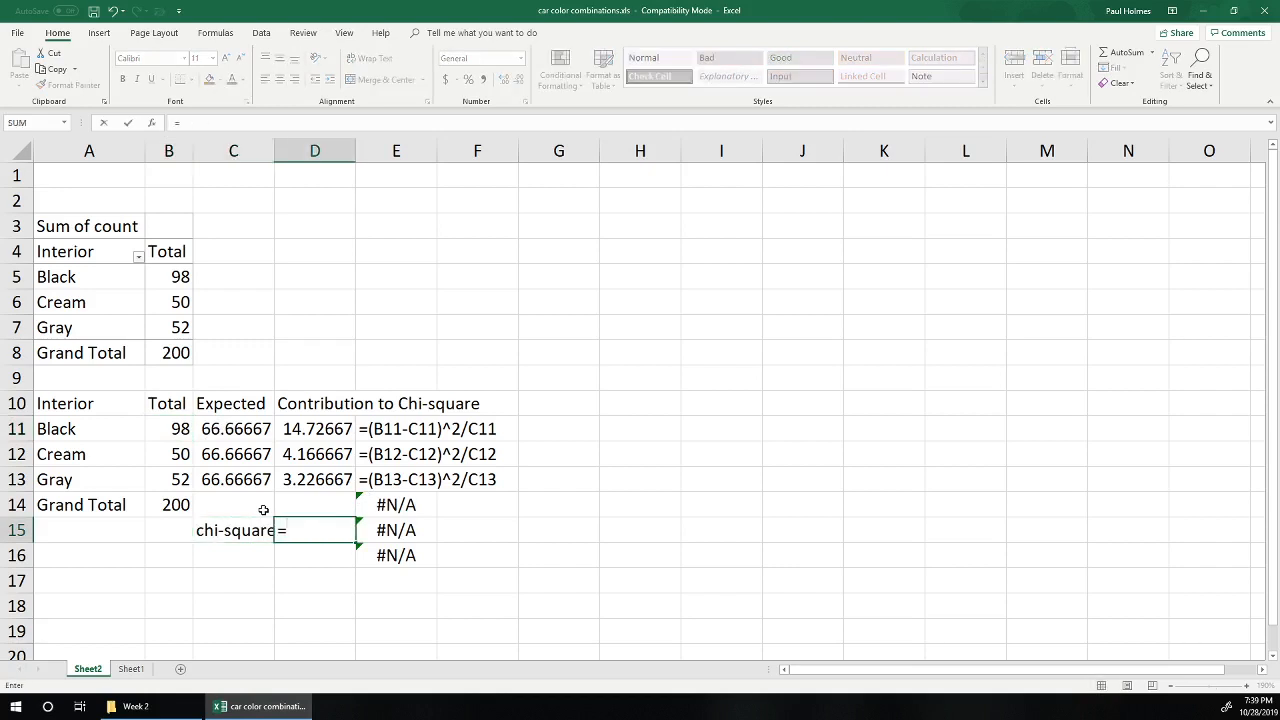
text(sum()
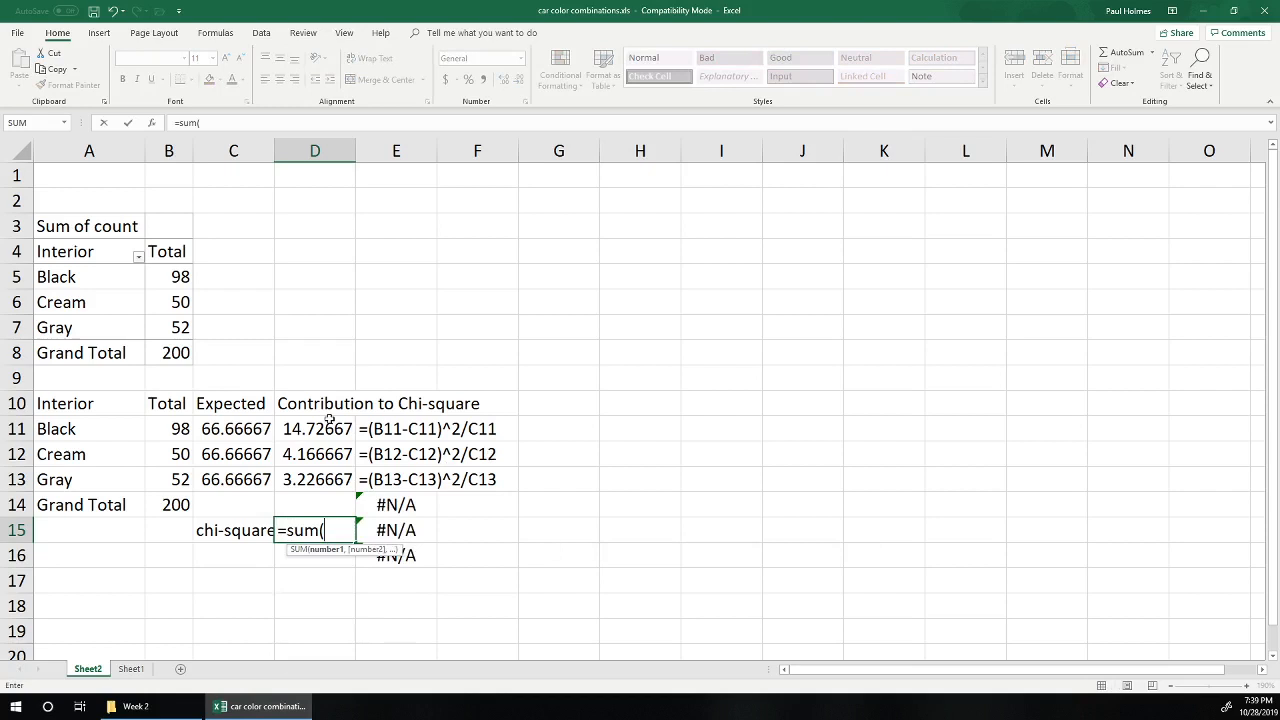
drag(329, 420, 335, 478)
text())
key(Return)
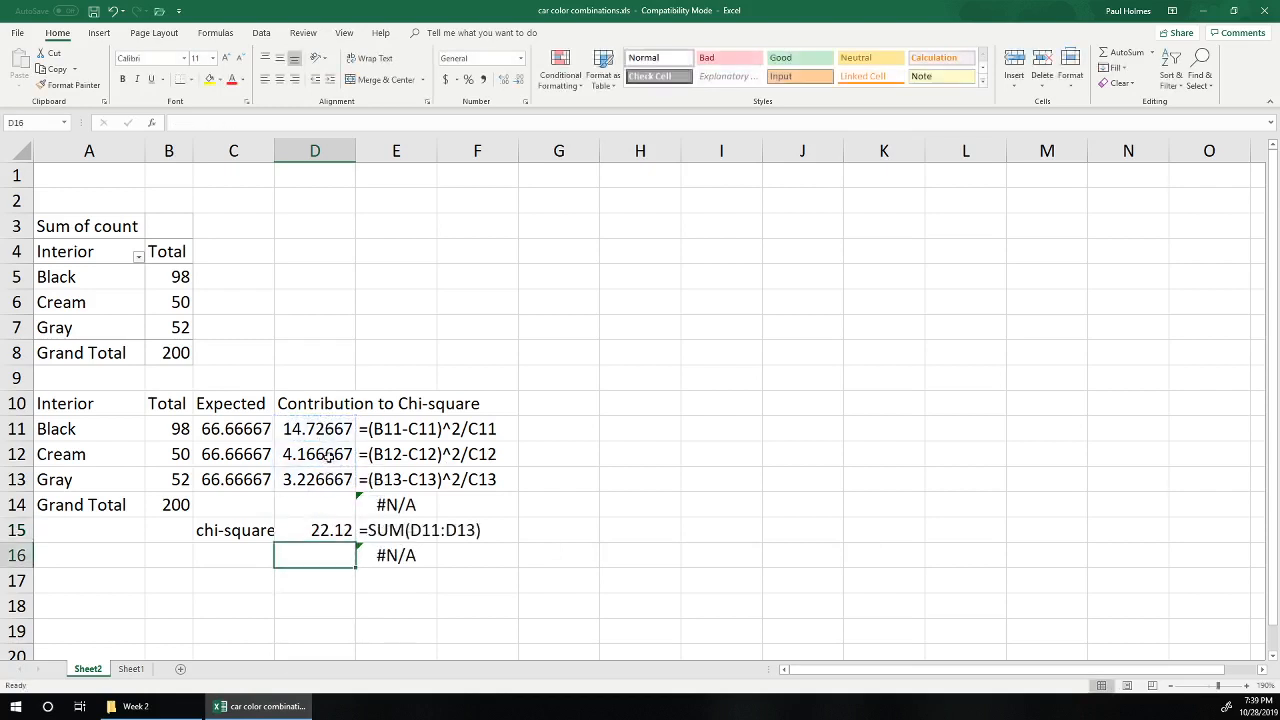
AutoFit the widths of columns C, D and E to their contents.
double_click(275, 149)
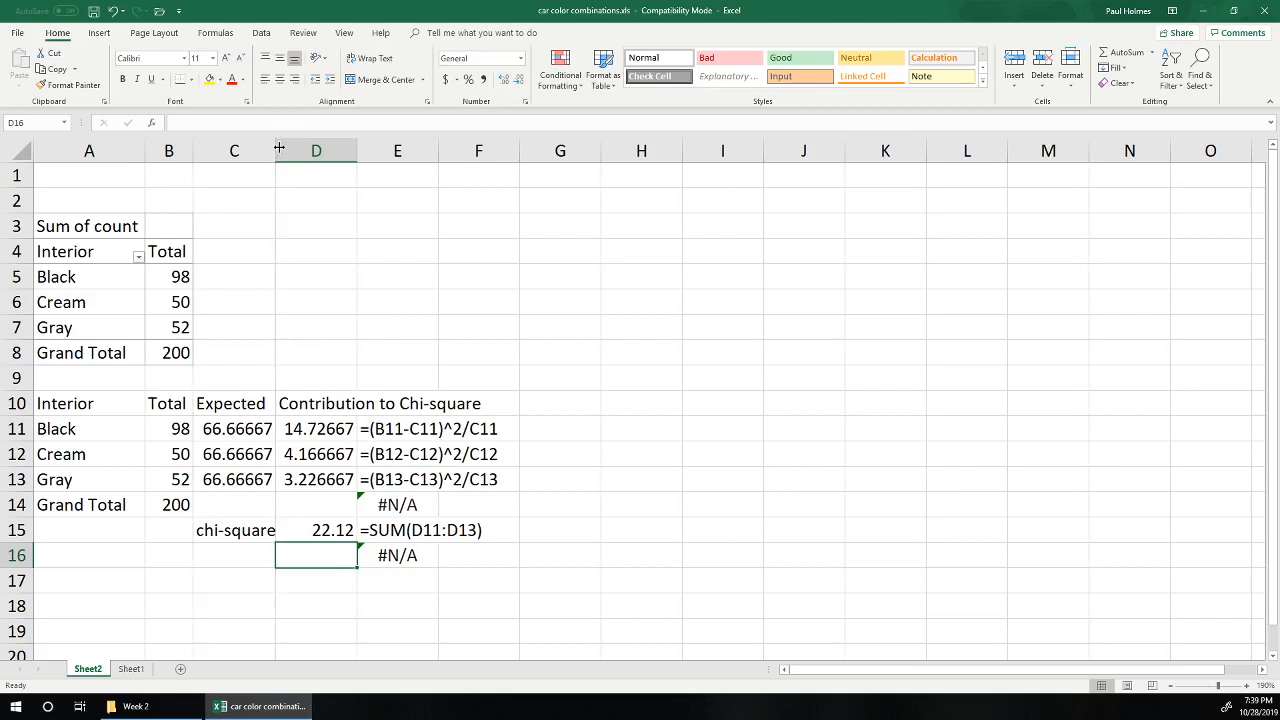
double_click(357, 149)
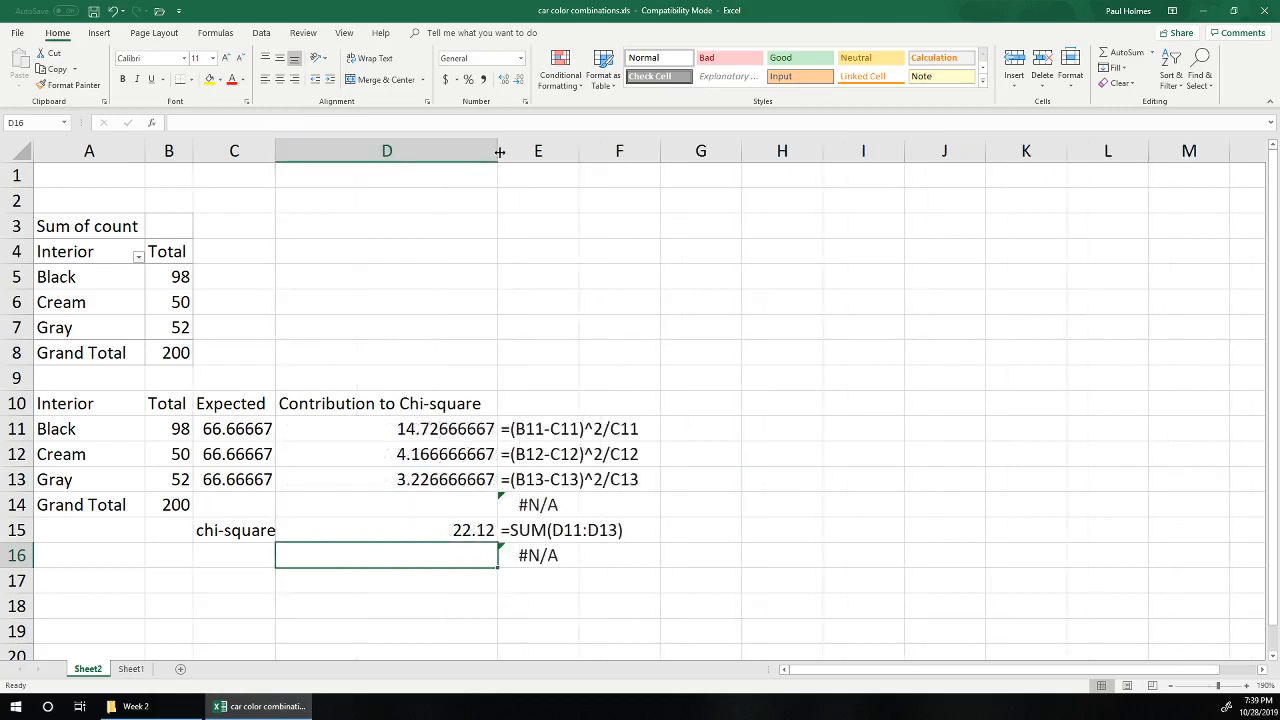
double_click(578, 150)
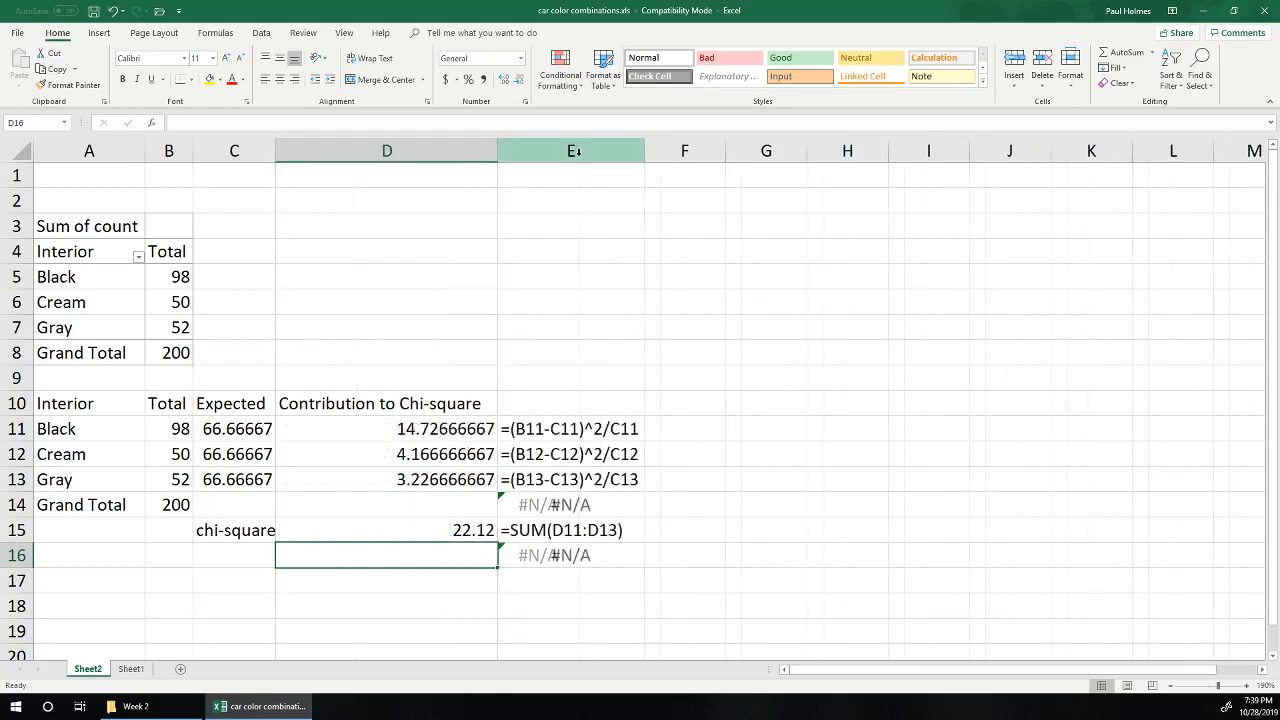
Label C16 "p-value" and compute it in D16 with the formula =CHISQ.DIST.RT(D15,2).
click(242, 553)
text(p-value)
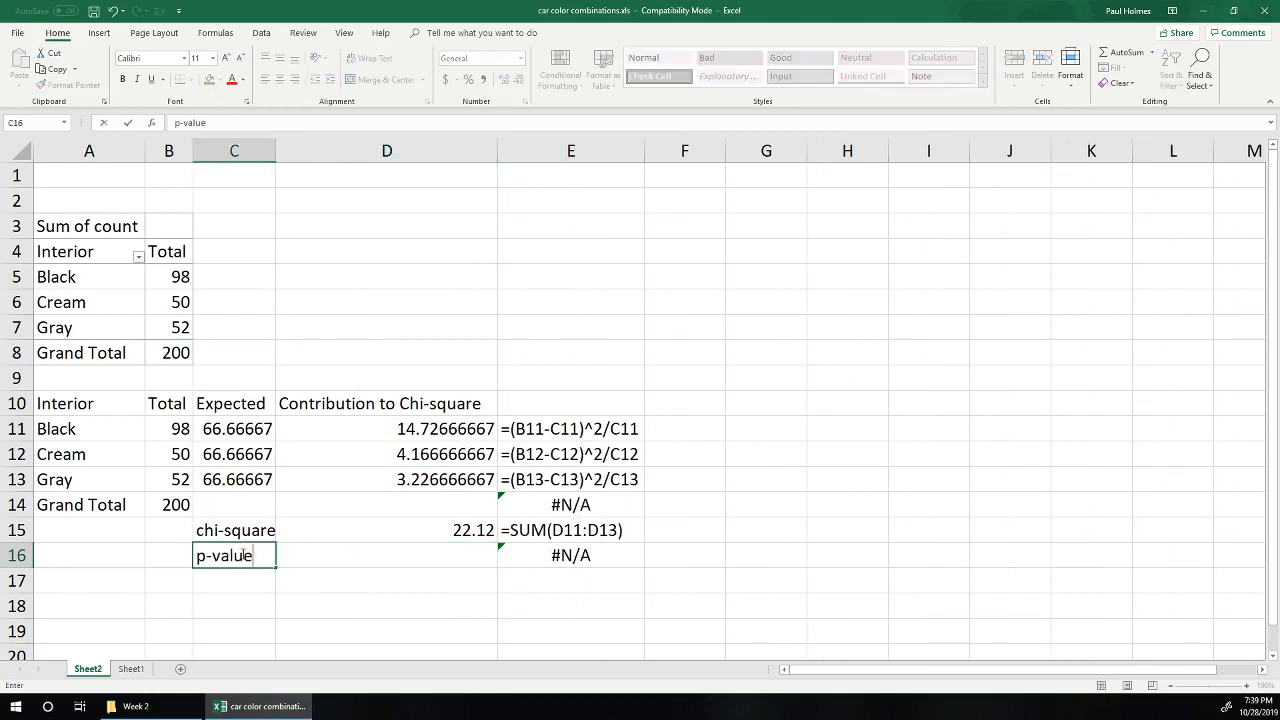
key(Tab)
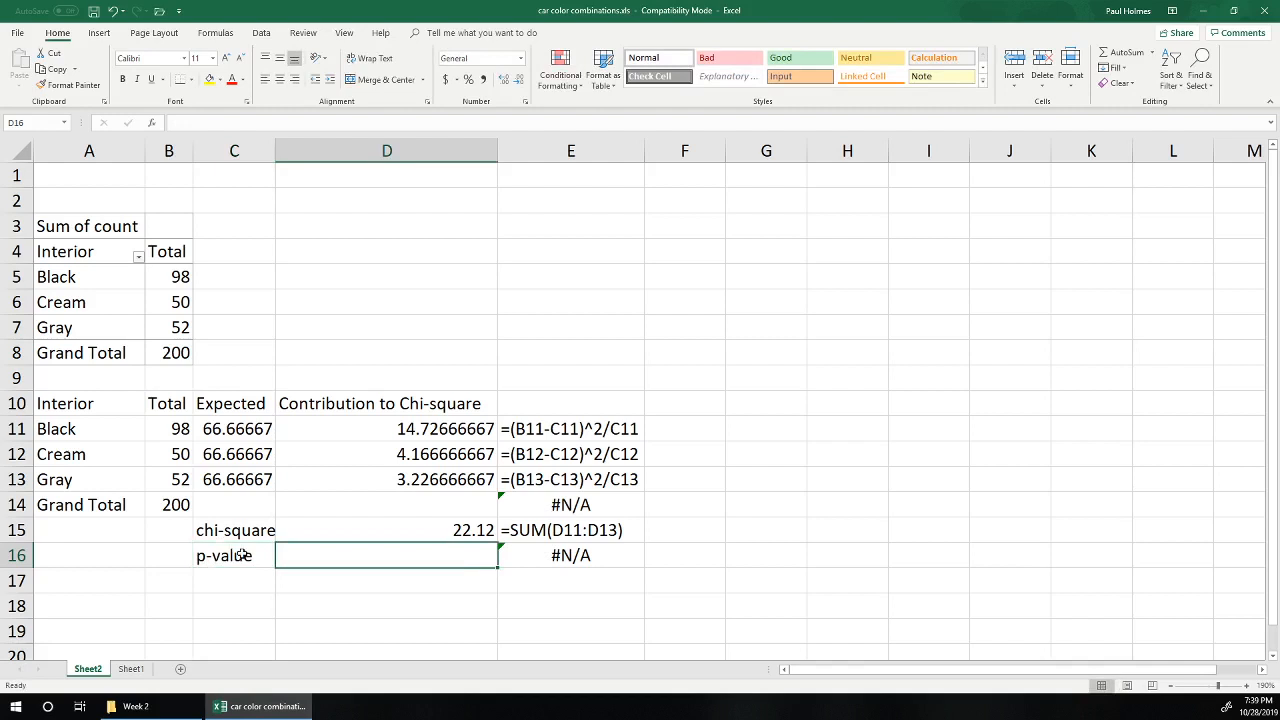
text(=chis)
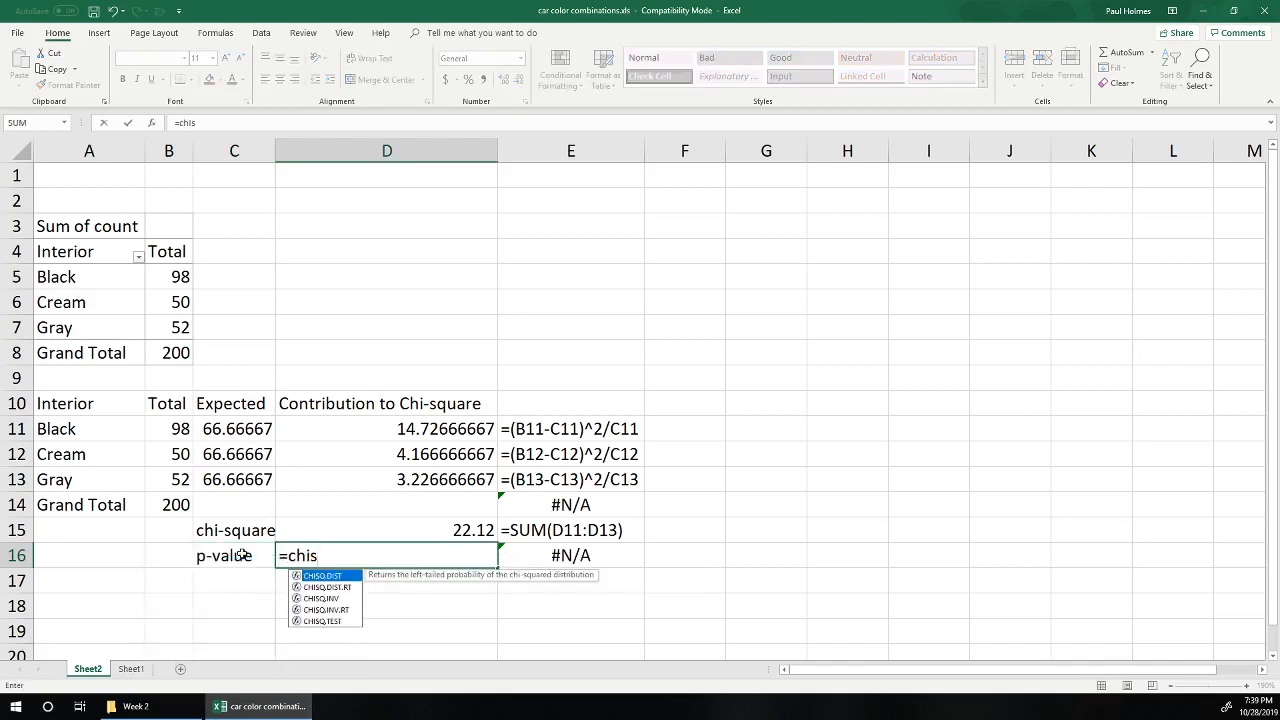
text(q.)
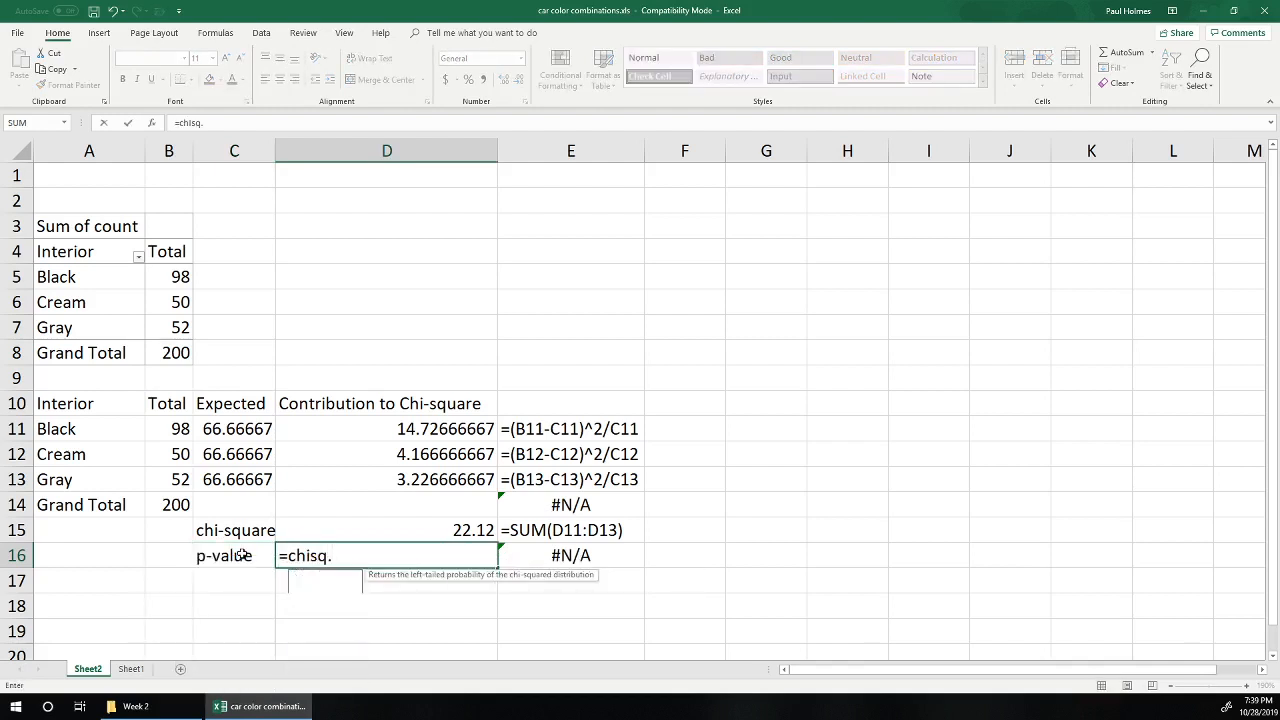
text(dist.rt()
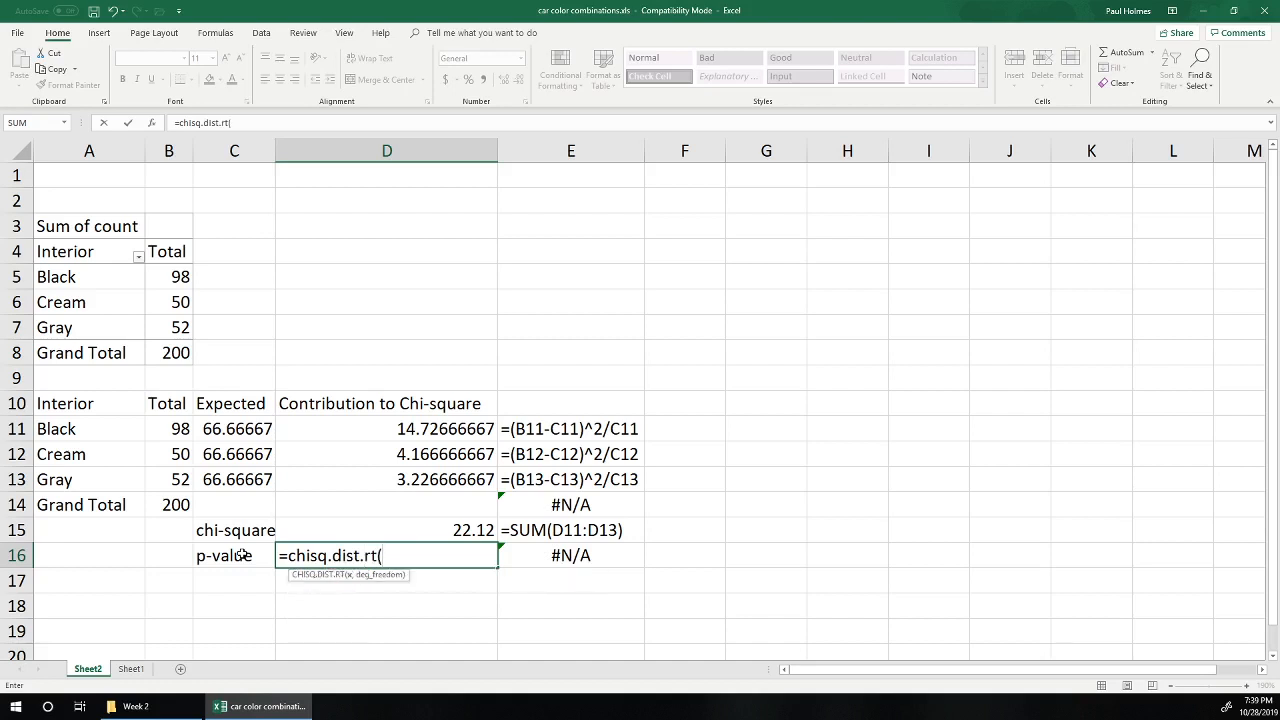
key(Up)
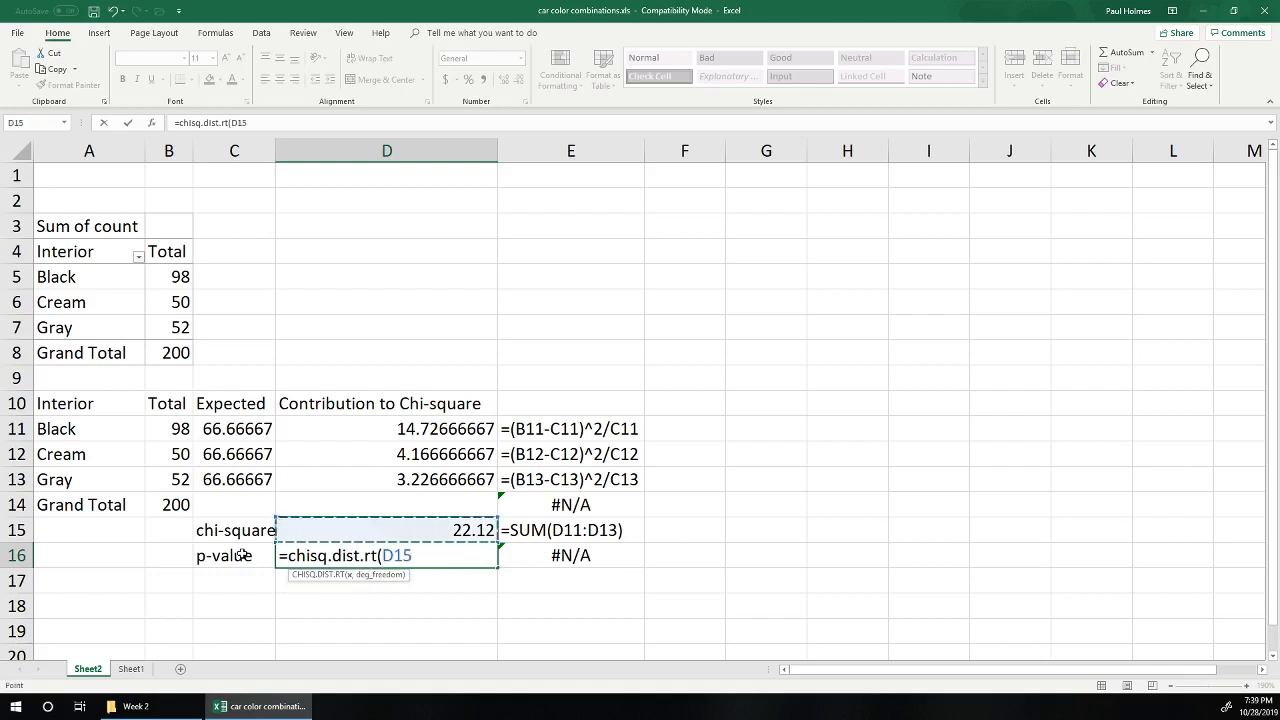
text(,2)
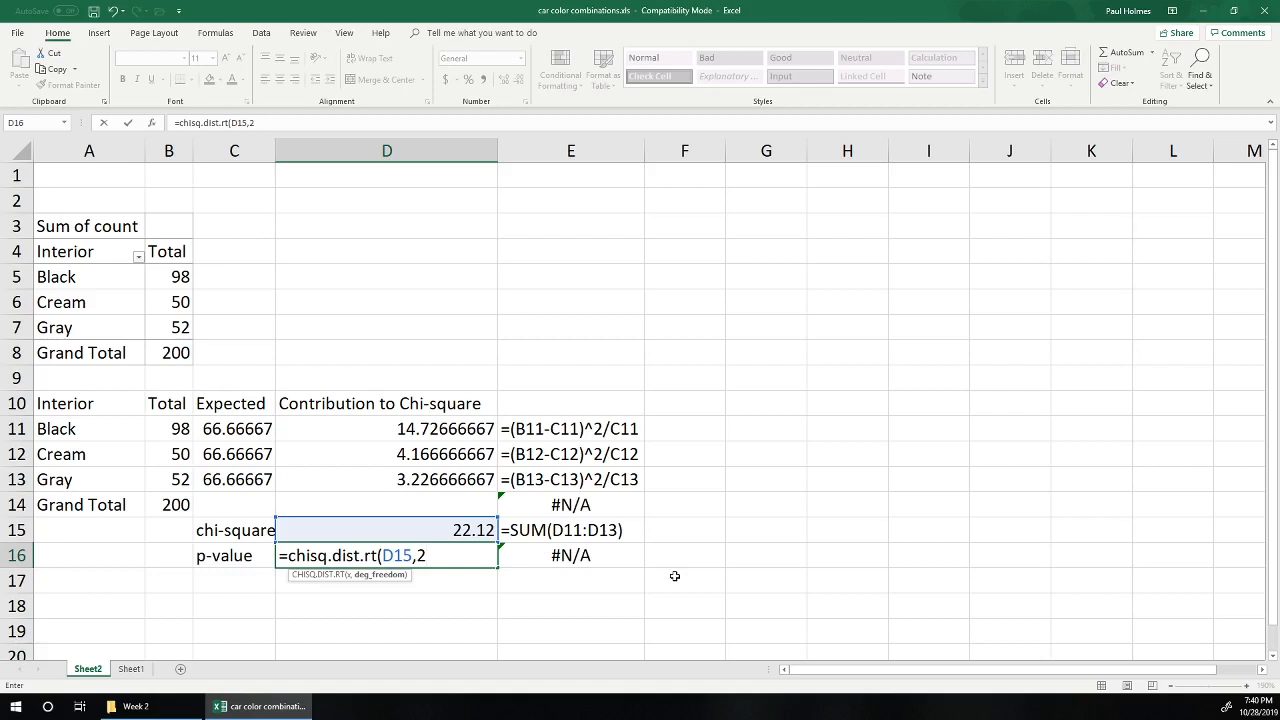
text())
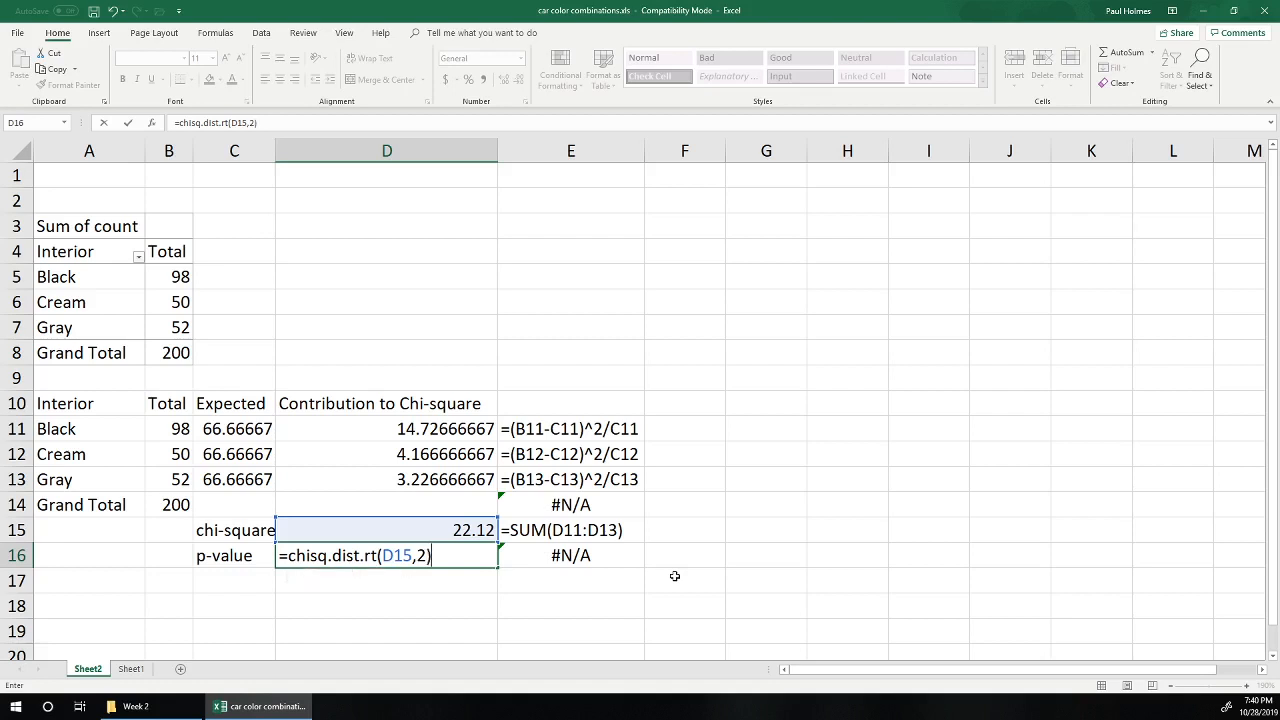
key(Return)
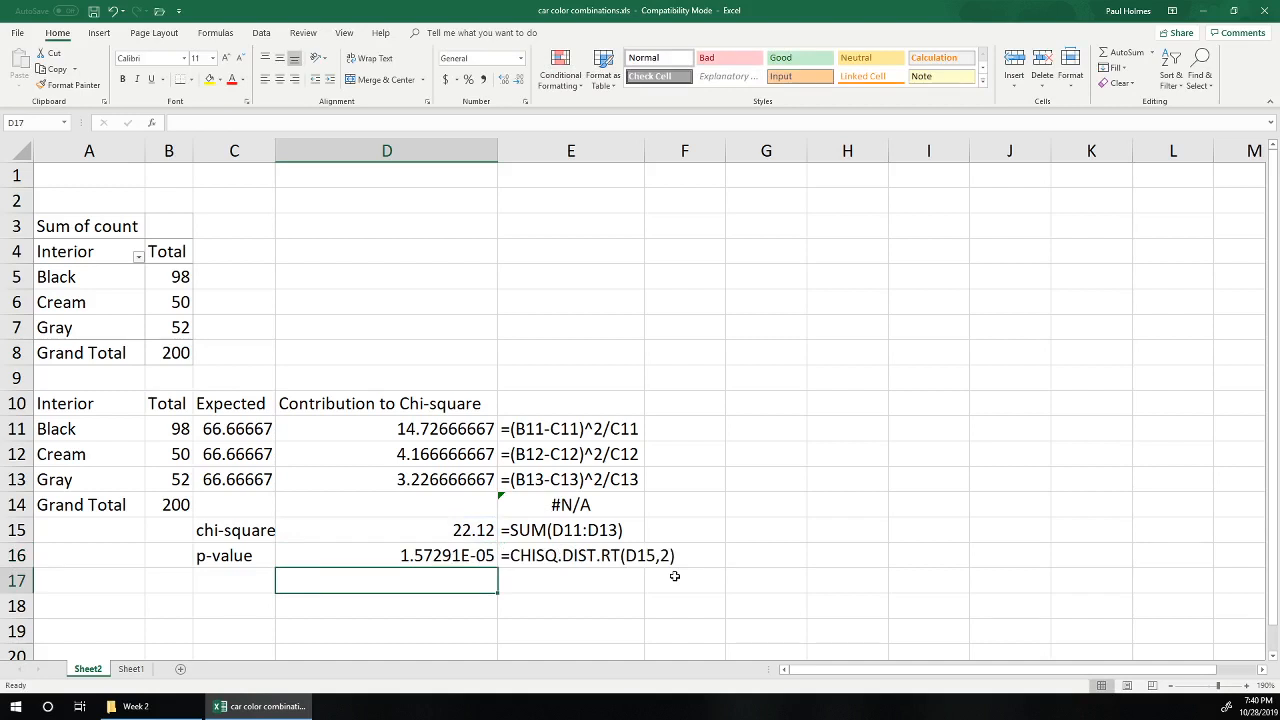
Enter the p-value in D17 written out as the decimal 0.0000157291.
text(0.)
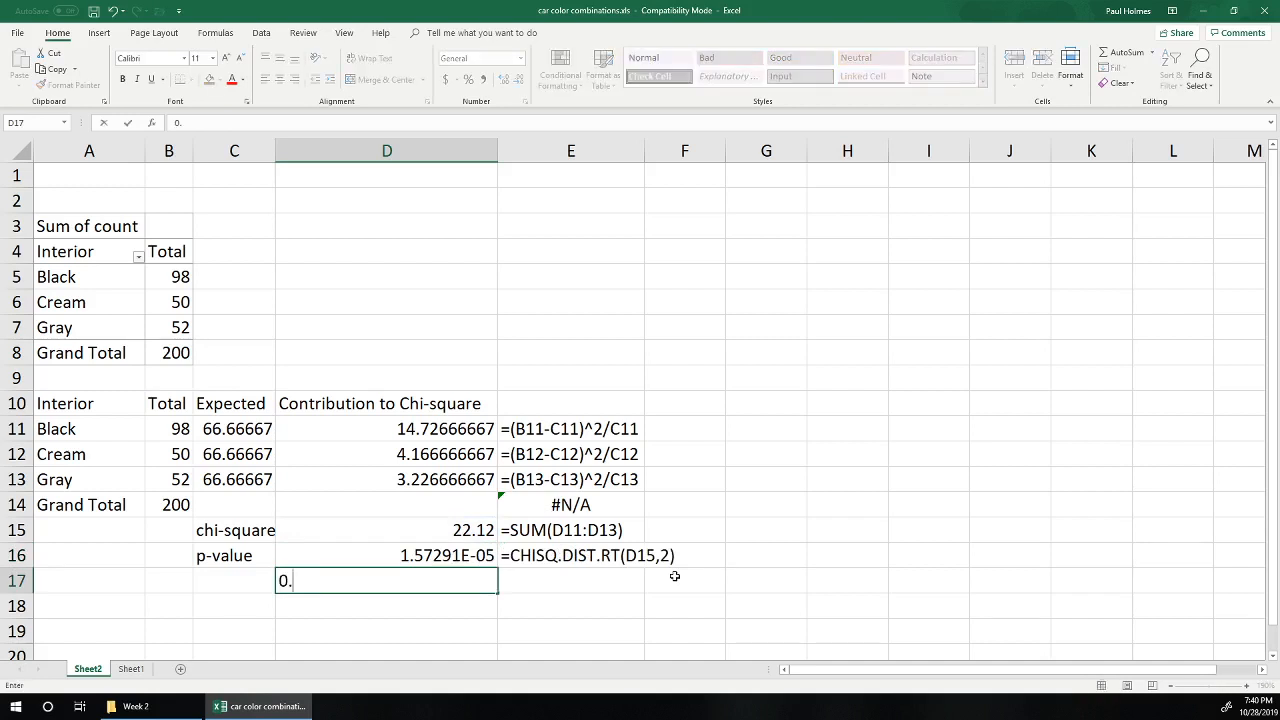
text(000015792)
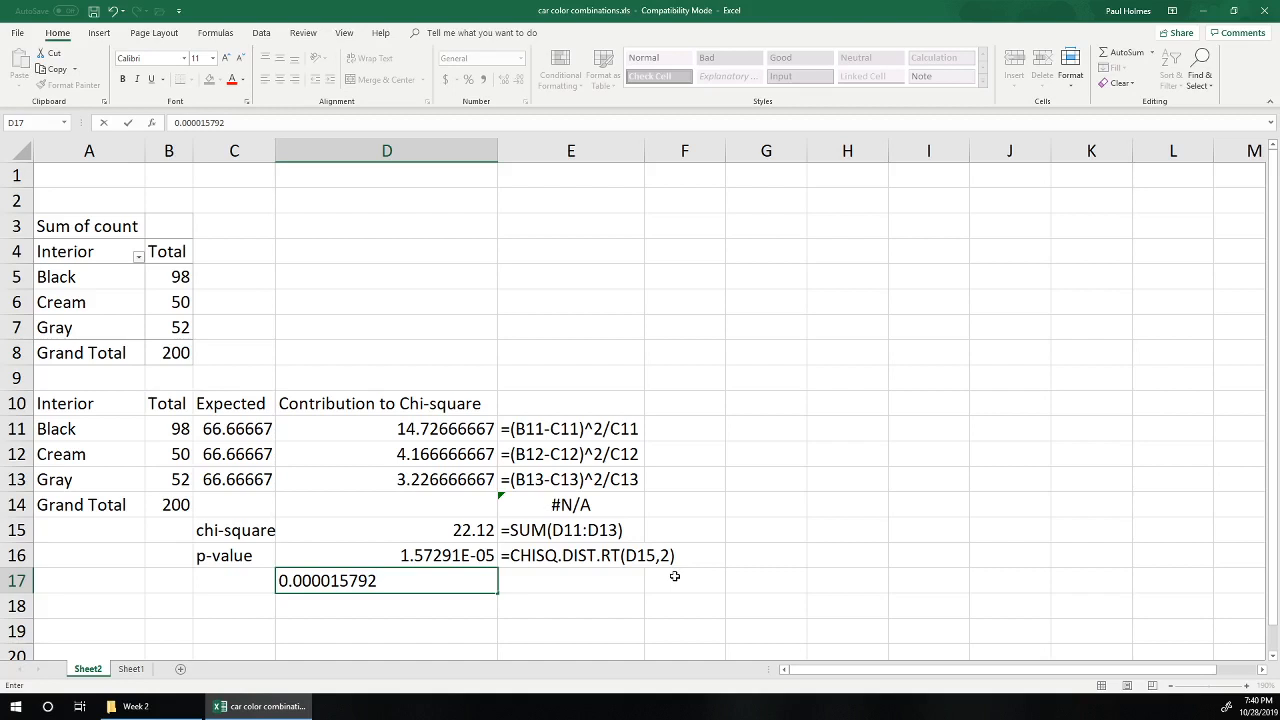
key(BackSpace)
key(BackSpace)
text(291)
key(Return)
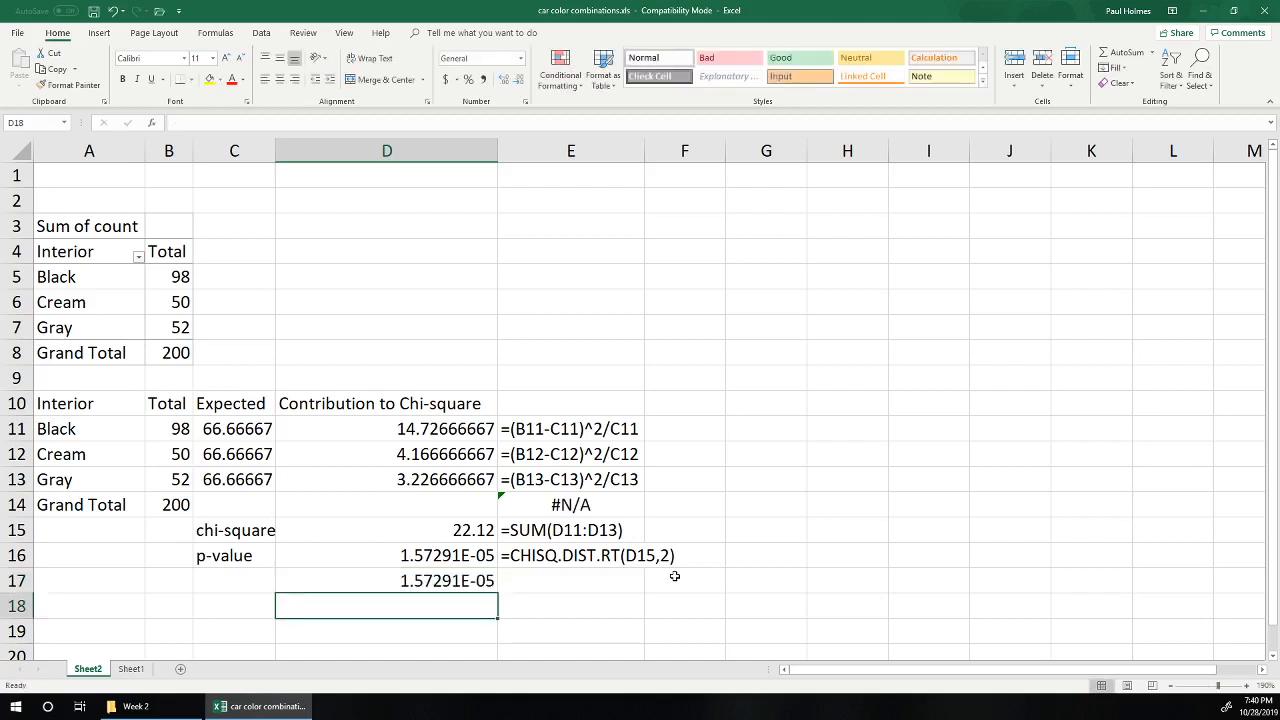